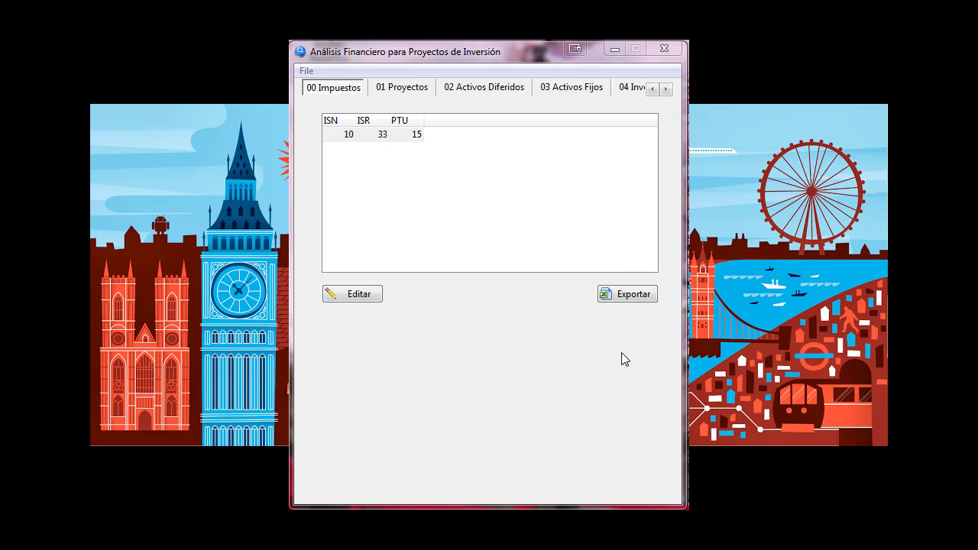
Step: Edit the tax percentages record and set the ISN rate to 11
double_click(364, 140)
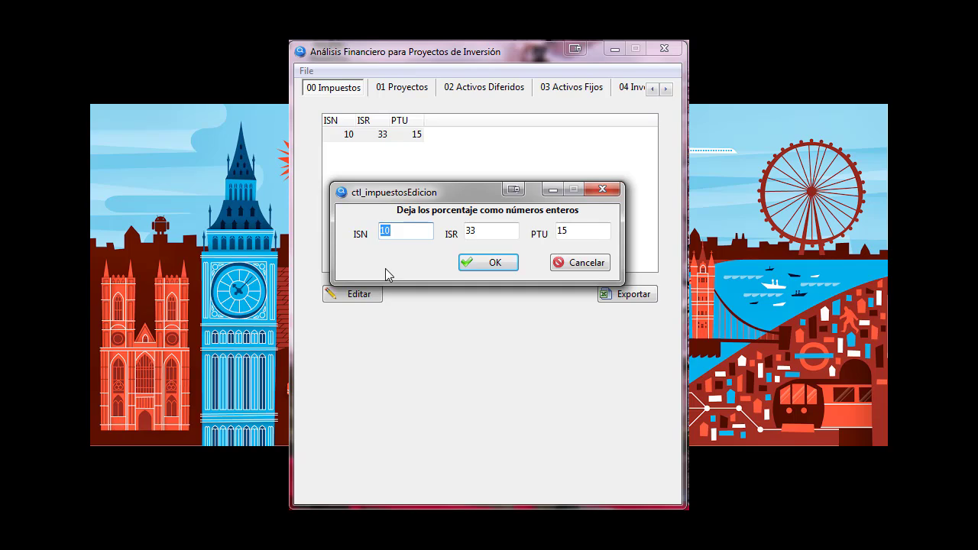
left_click(406, 234)
key("BackSpace")
type("1")
left_click(493, 262)
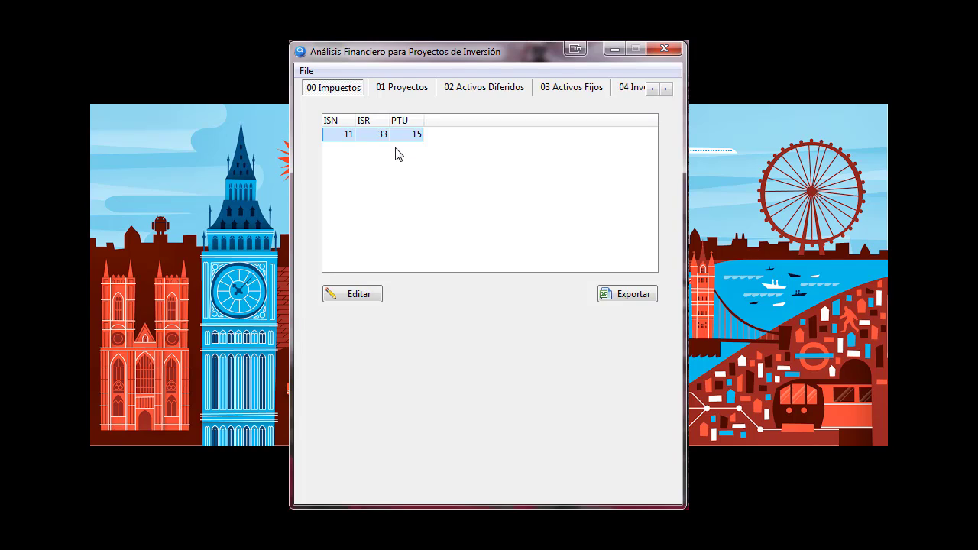
Step: Reopen the tax percentages record twice to review its ISN, ISR and PTU fields, keeping every value as it is
double_click(377, 136)
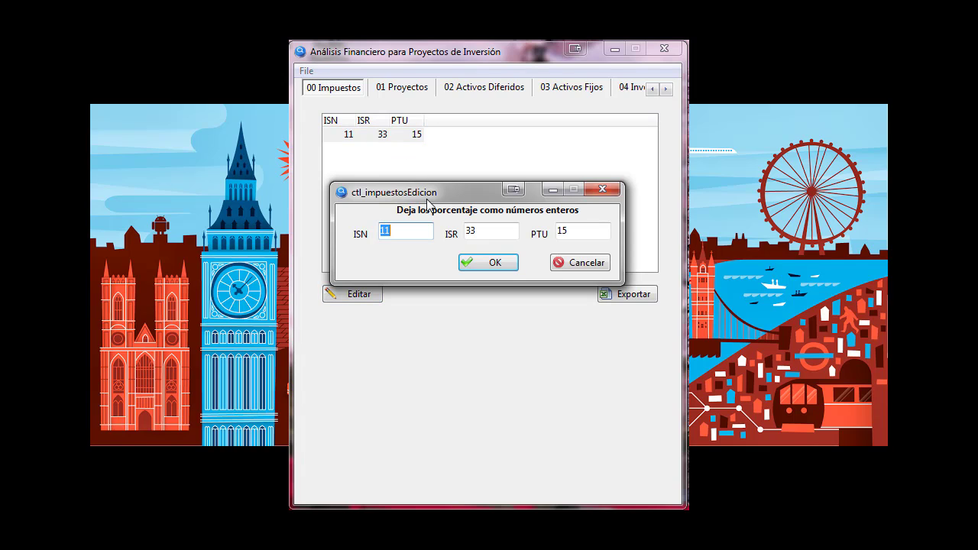
left_click(495, 264)
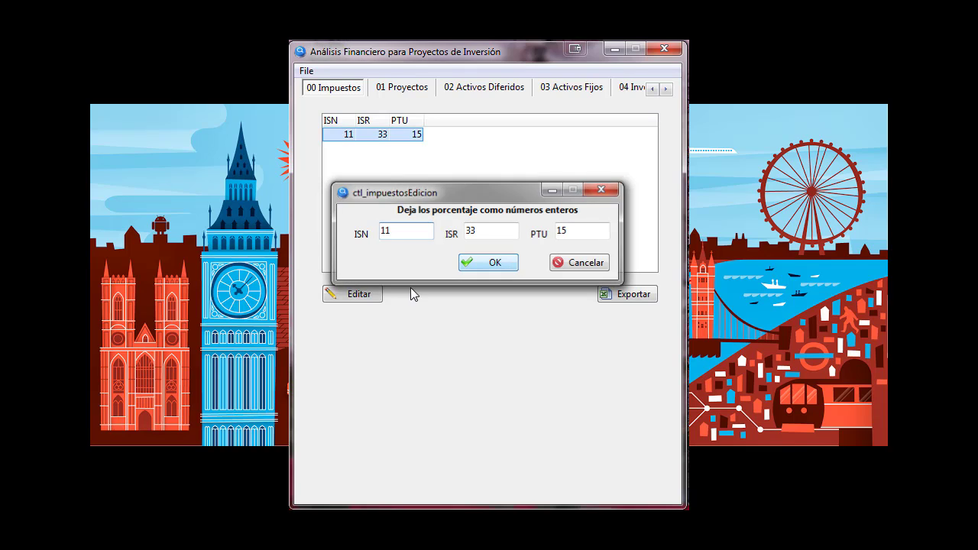
left_click(367, 295)
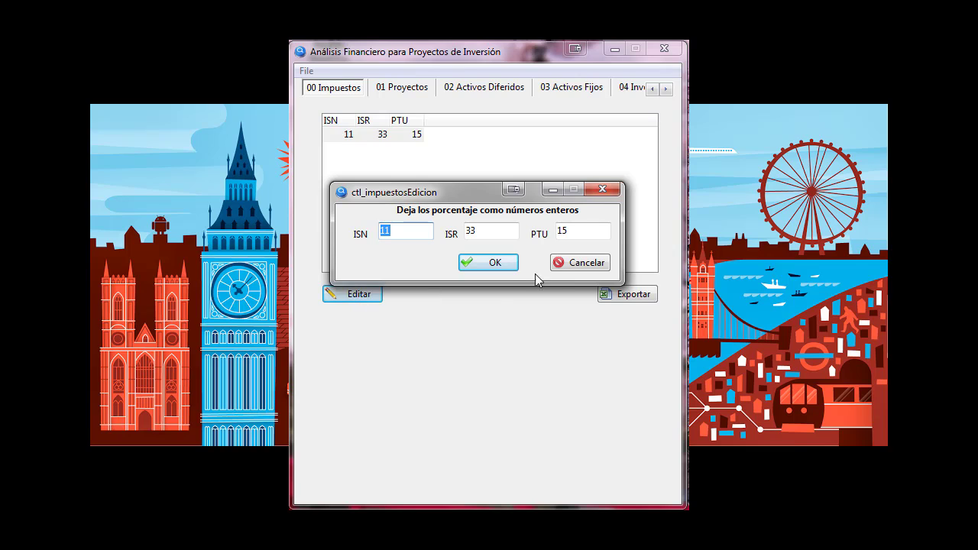
left_click(493, 263)
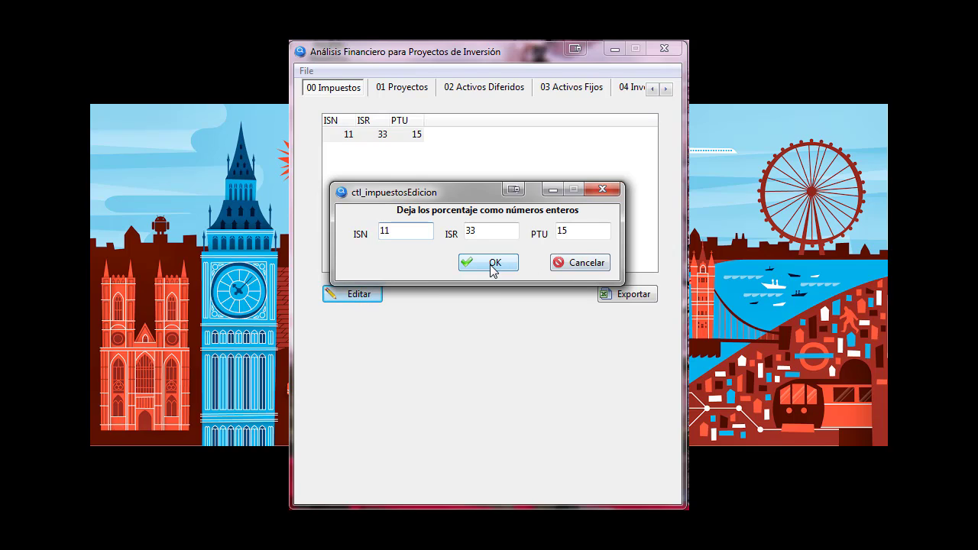
Step: Search the projects catalogue without any criteria and review the details of the Administración project
left_click(392, 89)
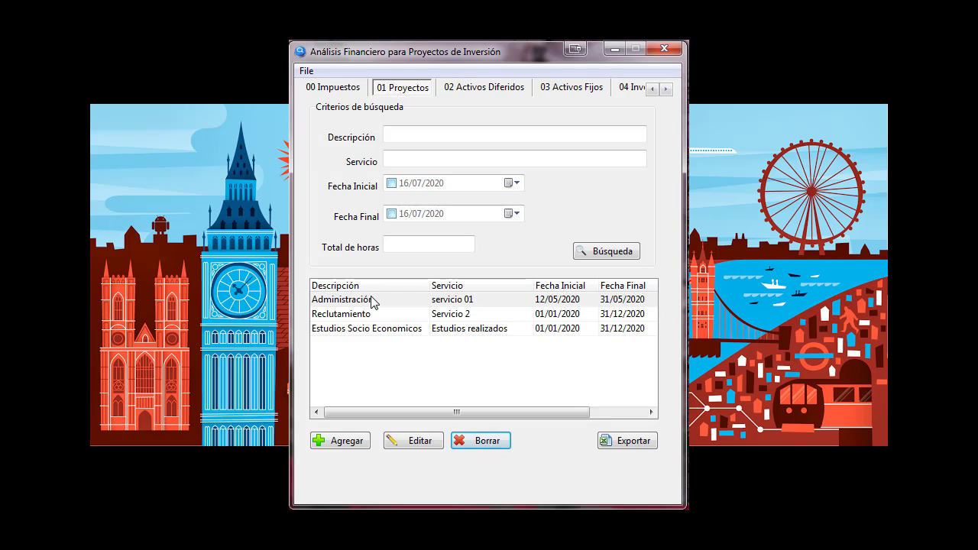
left_click(598, 252)
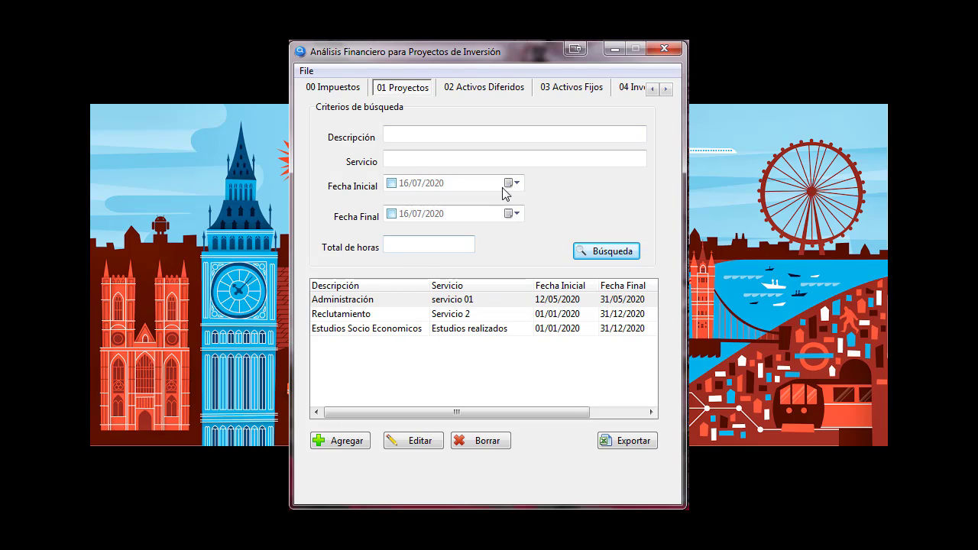
double_click(476, 300)
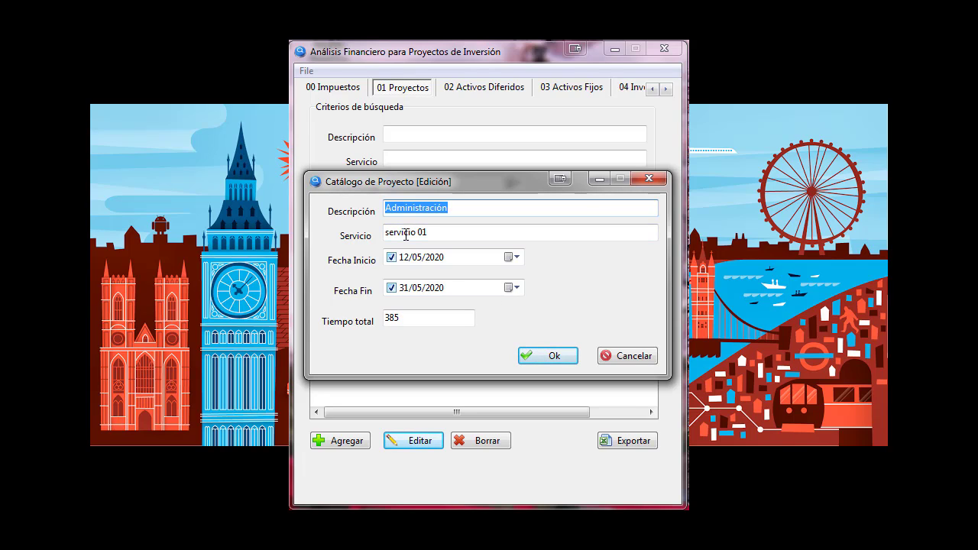
left_click(533, 357)
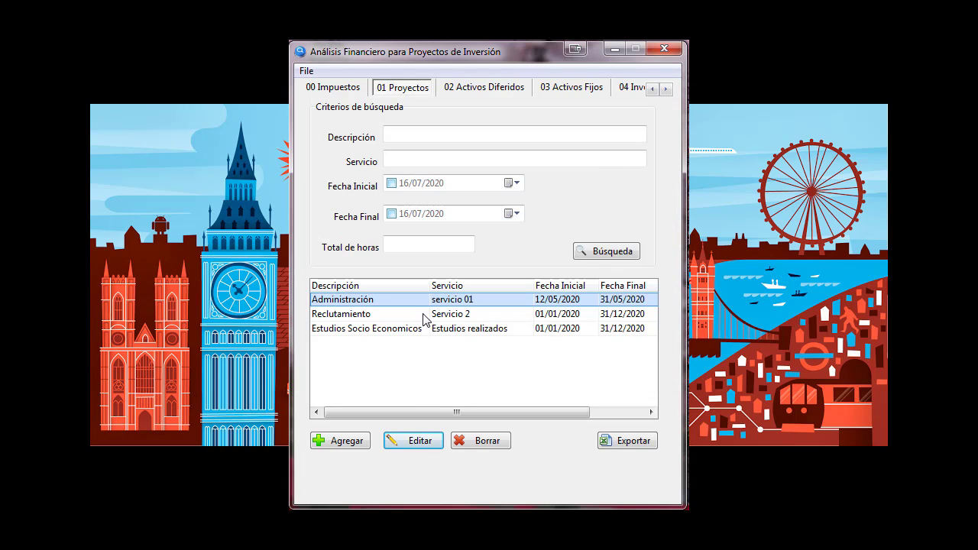
Step: Check the blank form for a new project and the Administración project's edit form, cancelling both
left_click(349, 442)
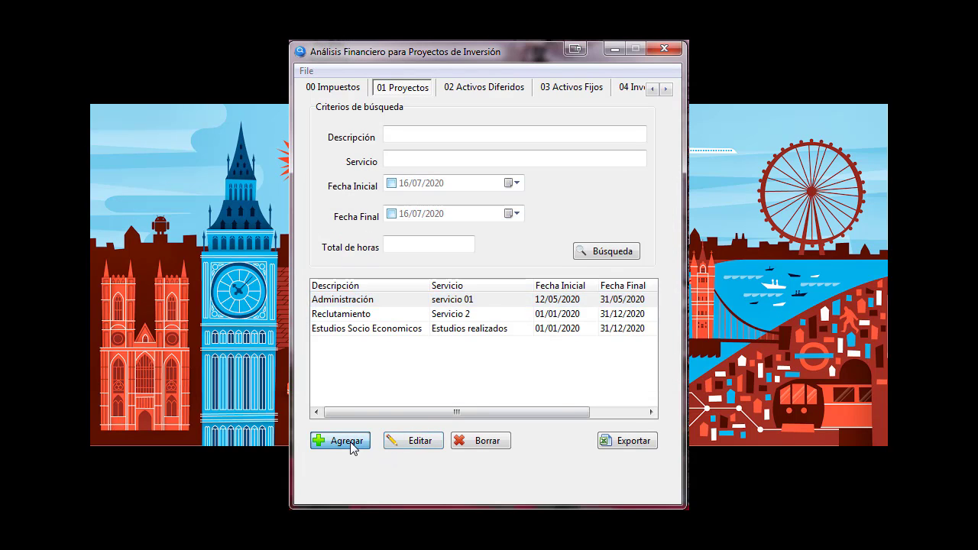
left_click(617, 356)
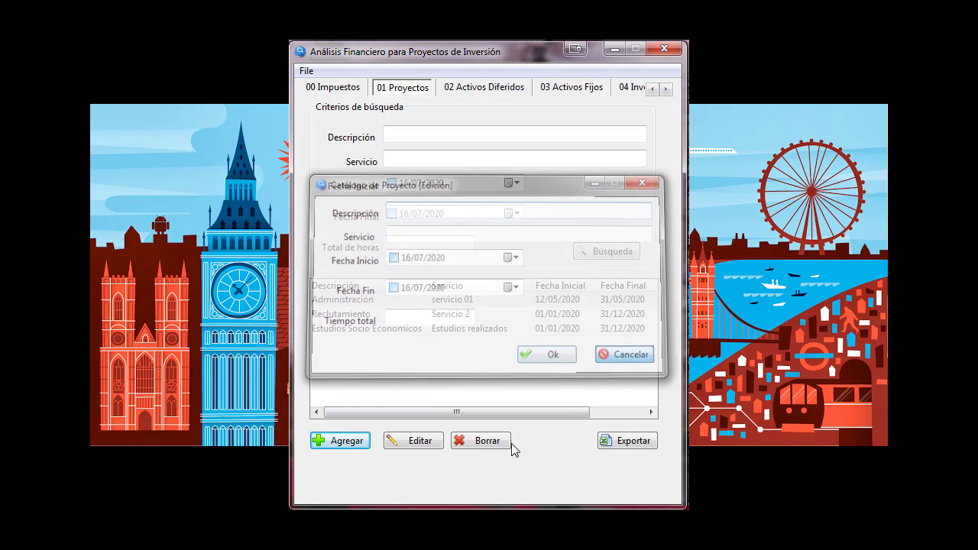
left_click(415, 442)
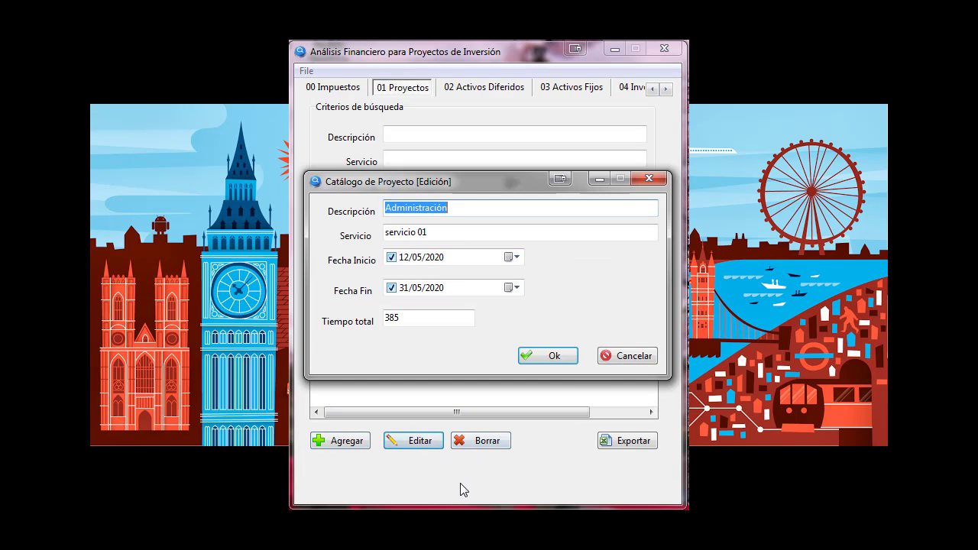
left_click(631, 356)
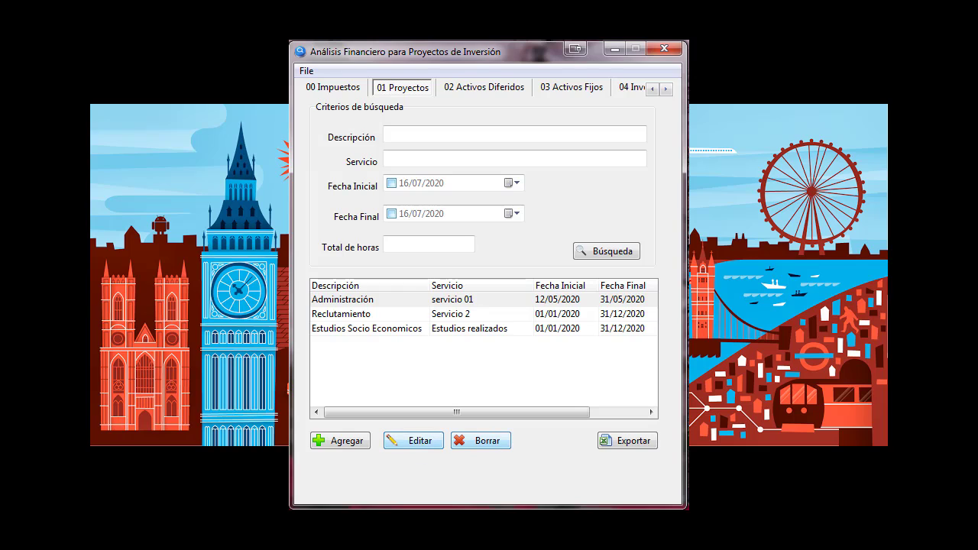
left_click(457, 301)
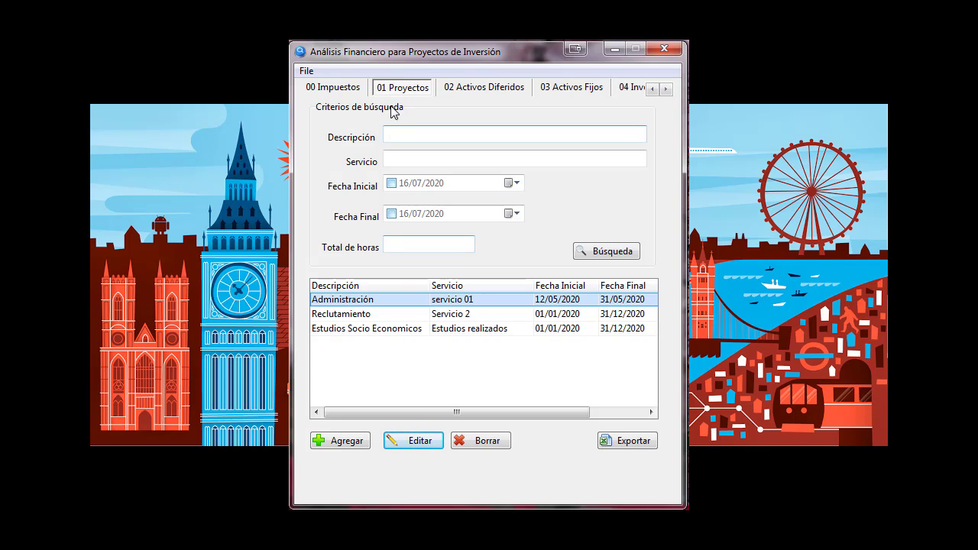
Step: In the deferred assets catalogue, widen the % Amortización column and set the years of Inversiones comerciales to 1
left_click(468, 90)
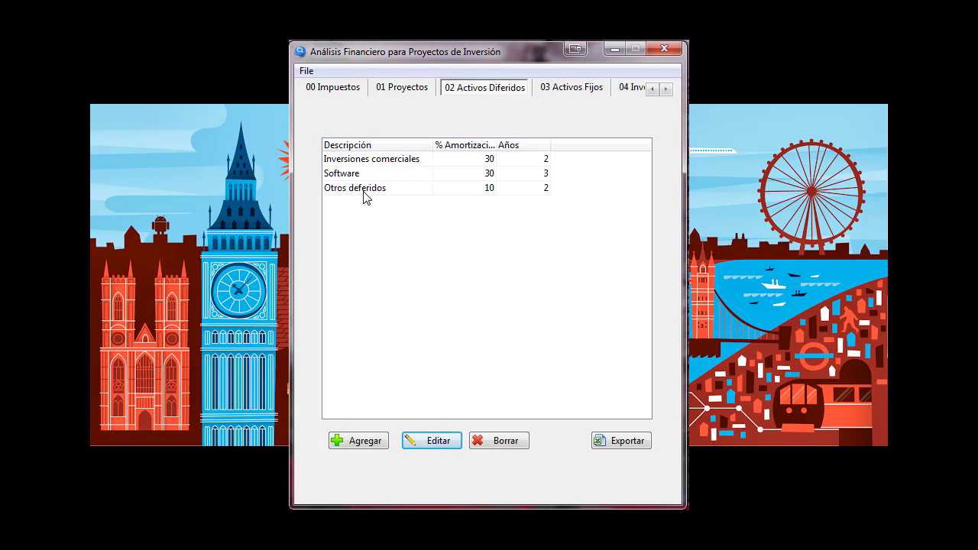
left_click_drag(497, 143, 525, 145)
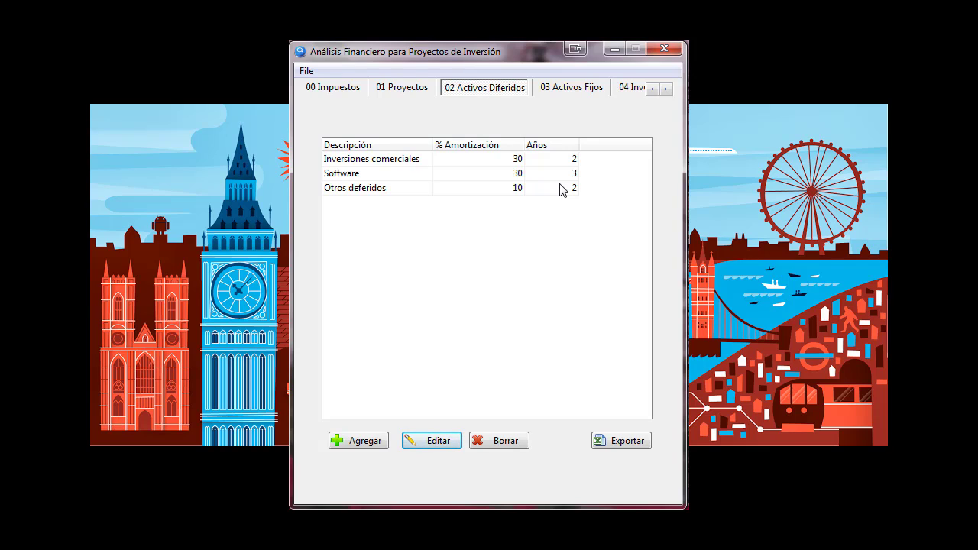
left_click(393, 165)
double_click(392, 166)
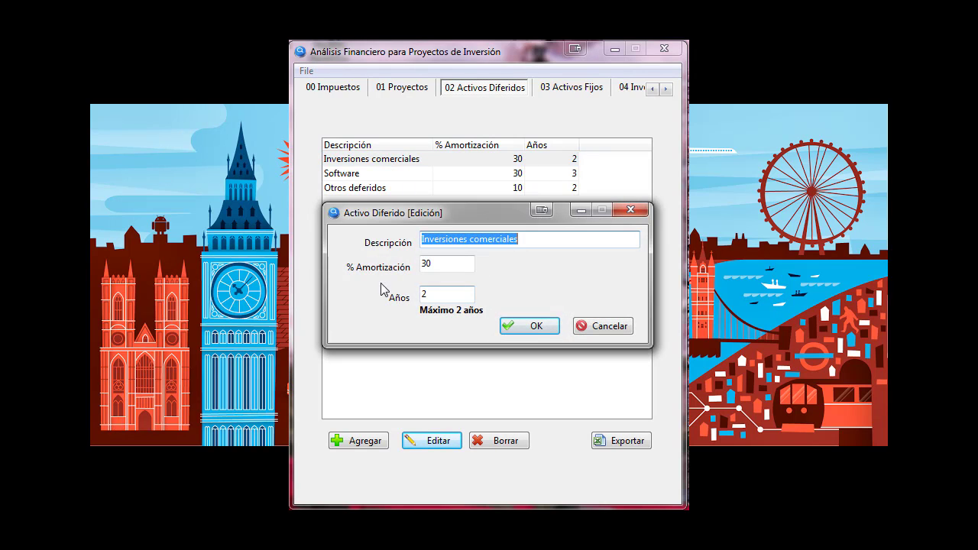
double_click(432, 294)
type("1")
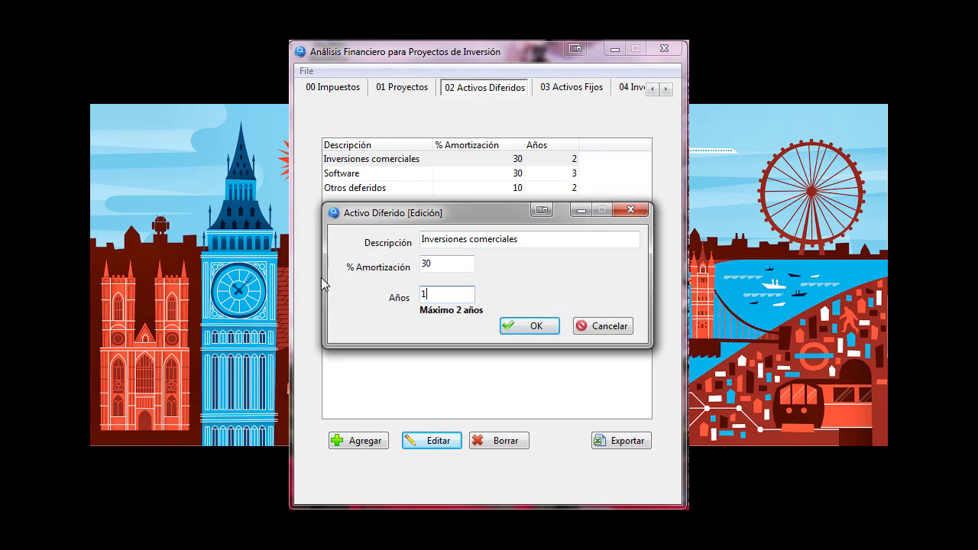
left_click(526, 327)
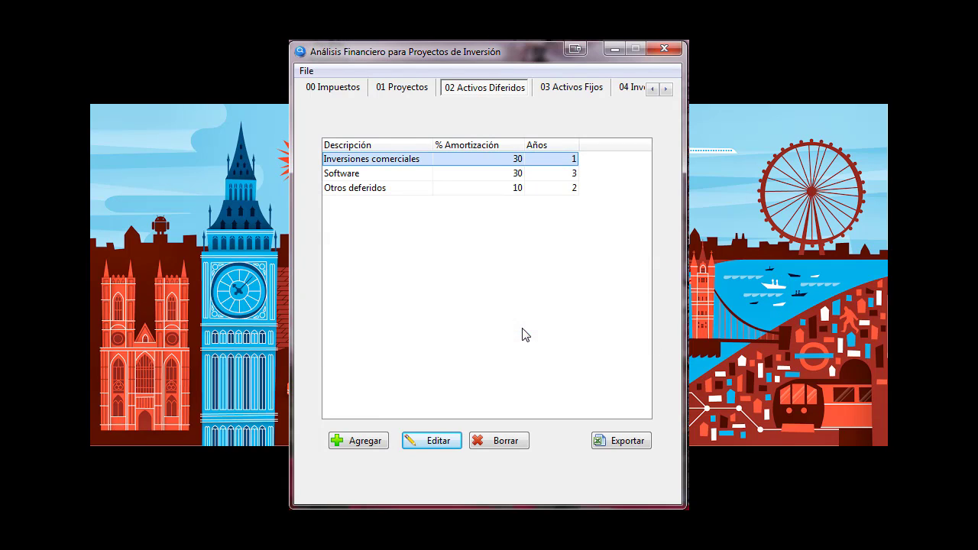
Step: View the blank entry form for a new deferred asset and cancel it
left_click(371, 442)
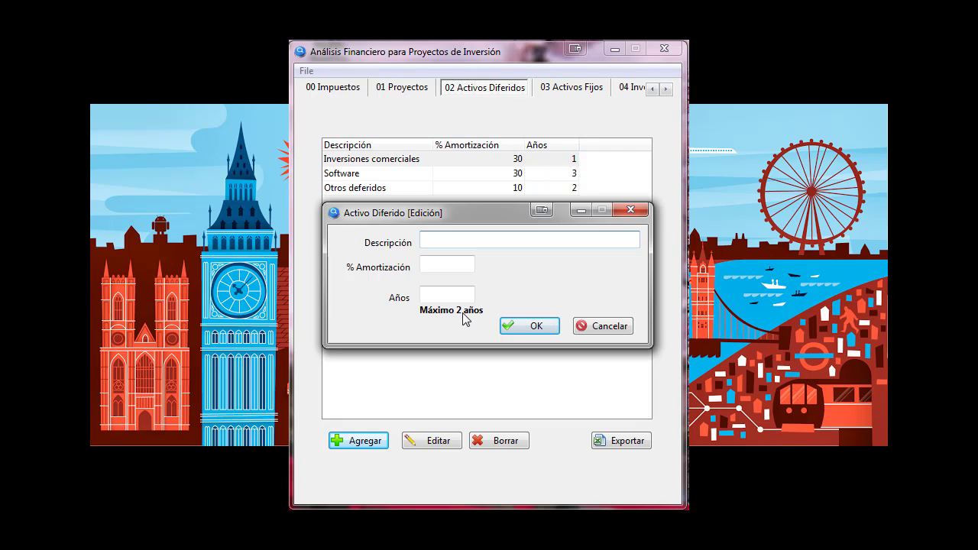
left_click(602, 326)
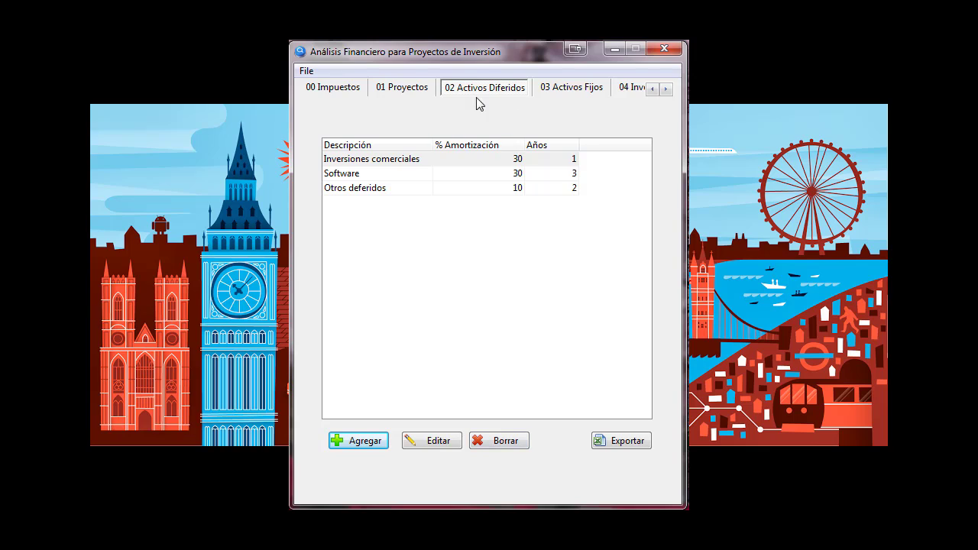
Step: In the fixed assets catalogue, widen the % depreciación column and view the blank new-asset form, cancelling it
left_click(559, 89)
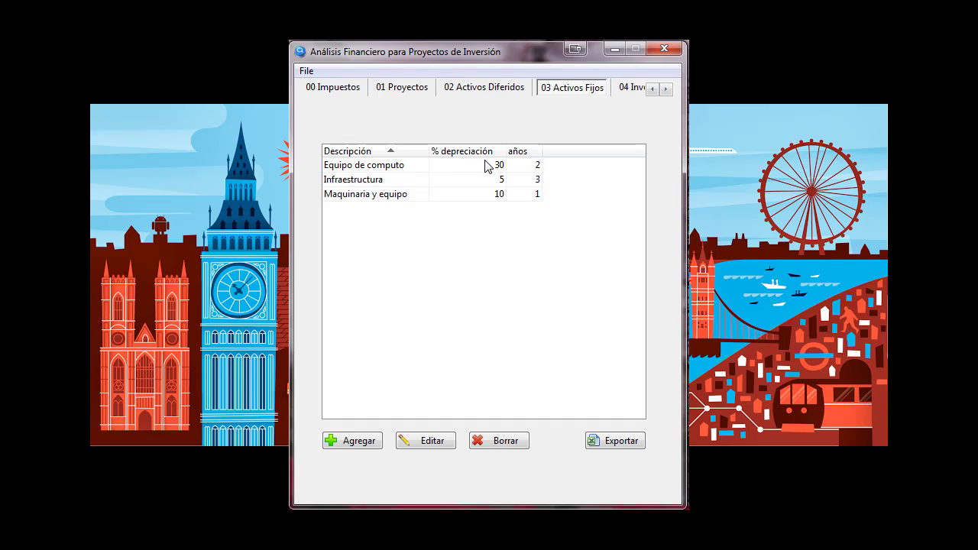
left_click_drag(506, 153, 521, 151)
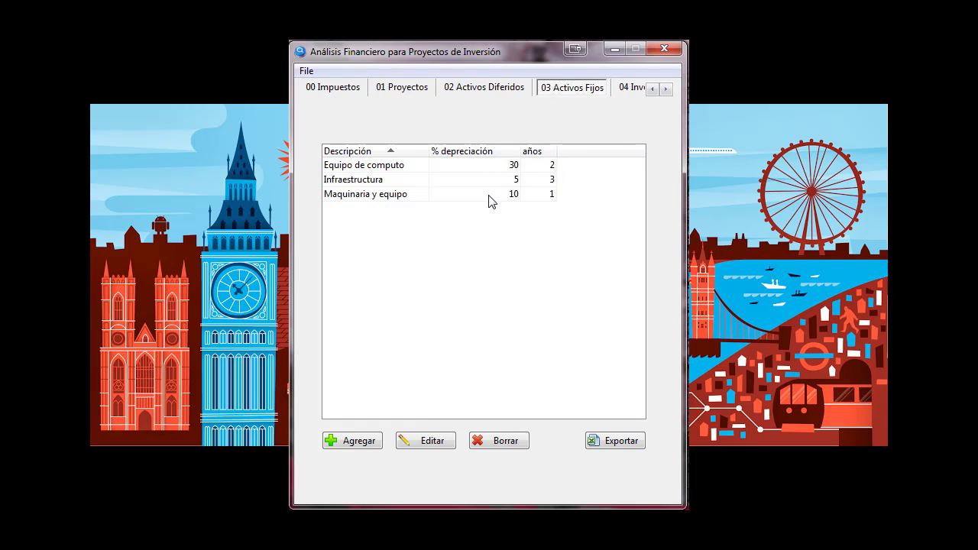
left_click(360, 443)
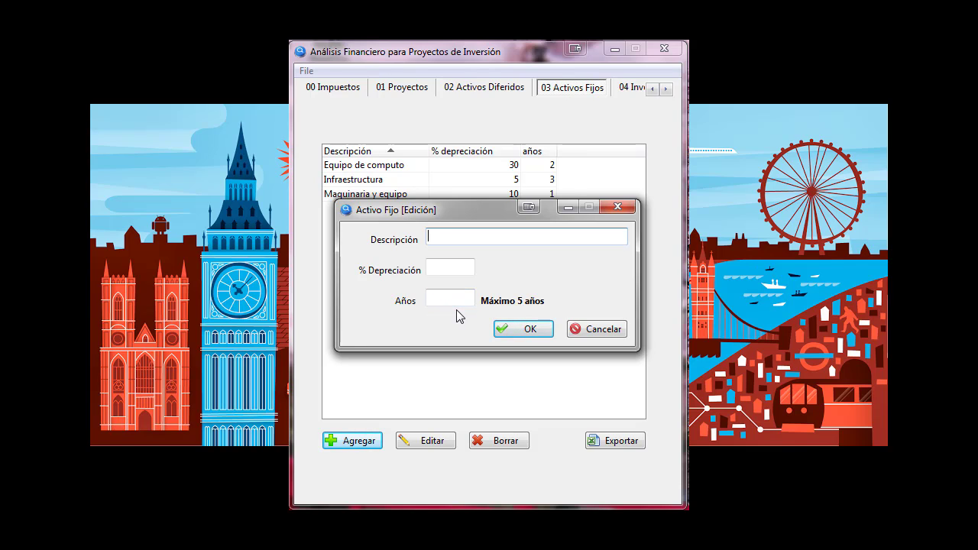
left_click(590, 329)
Step: List the fixed-asset investments of the Administración project and sort them by month in descending order
left_click(632, 89)
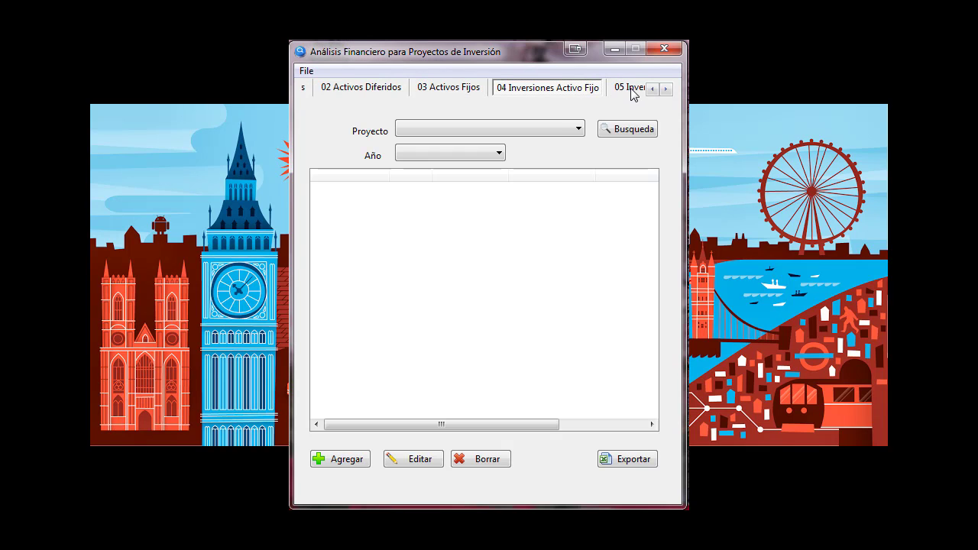
left_click(511, 122)
left_click(504, 153)
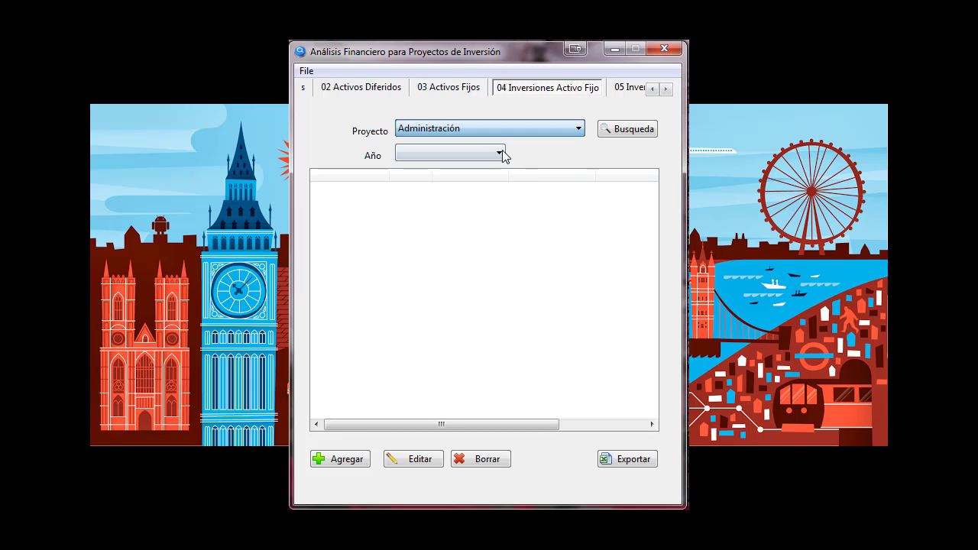
left_click(624, 133)
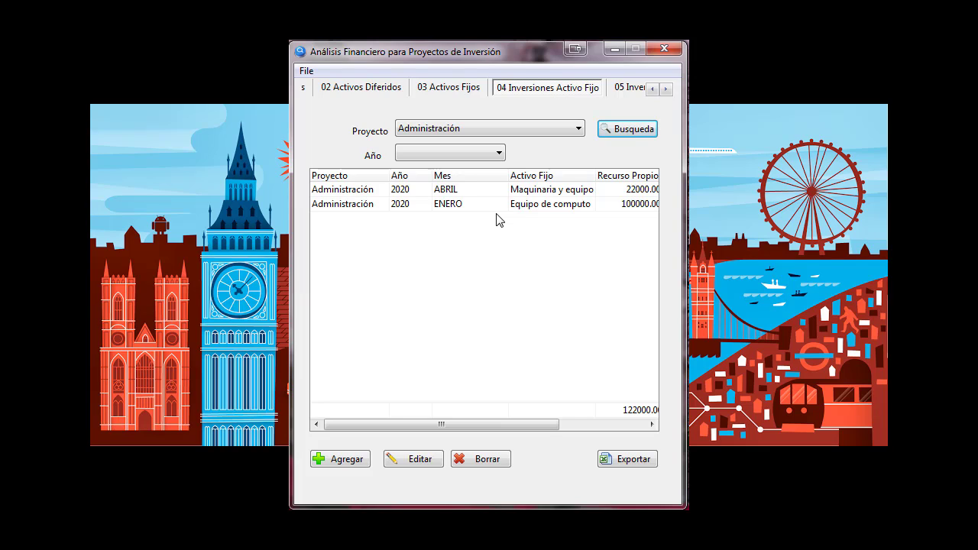
left_click(468, 179)
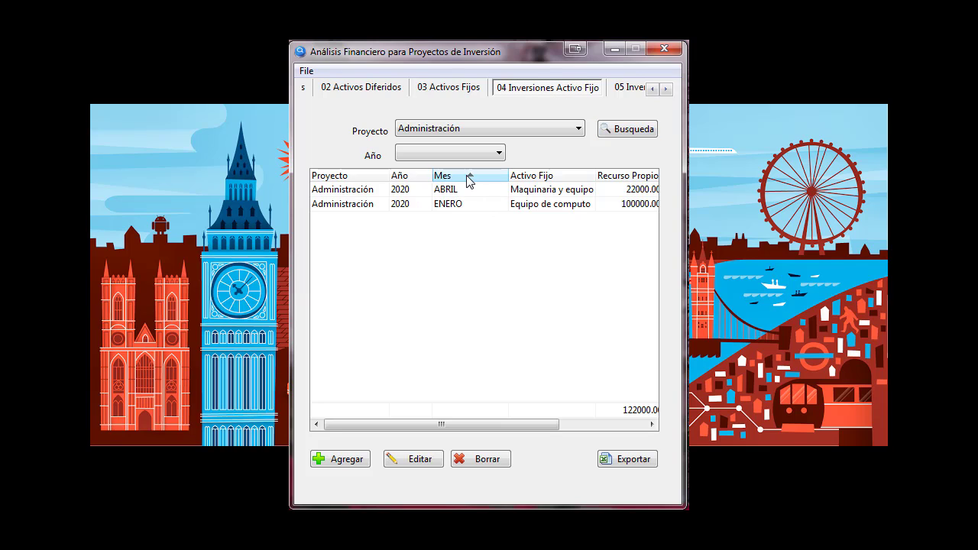
left_click(468, 177)
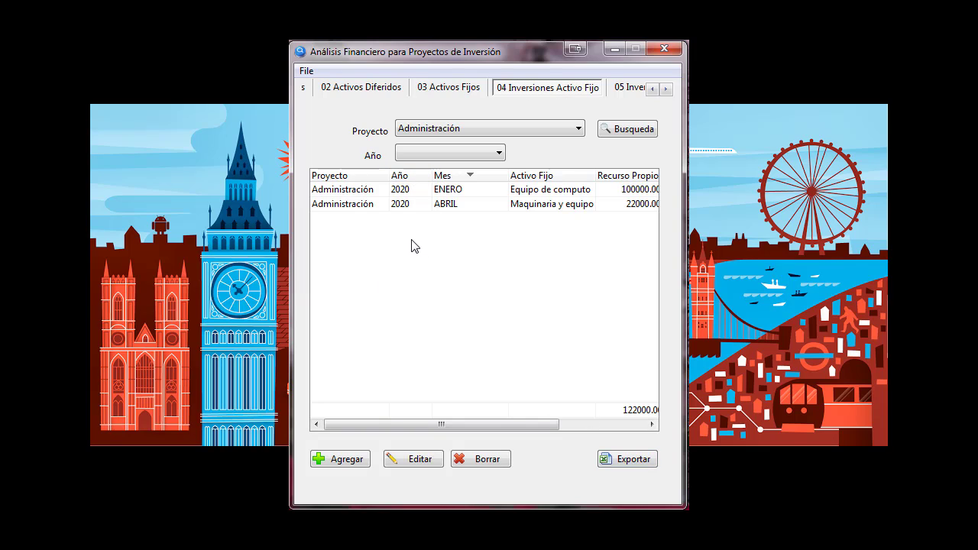
Step: Search the Administración project's fixed-asset investments for the year 2020
left_click(464, 154)
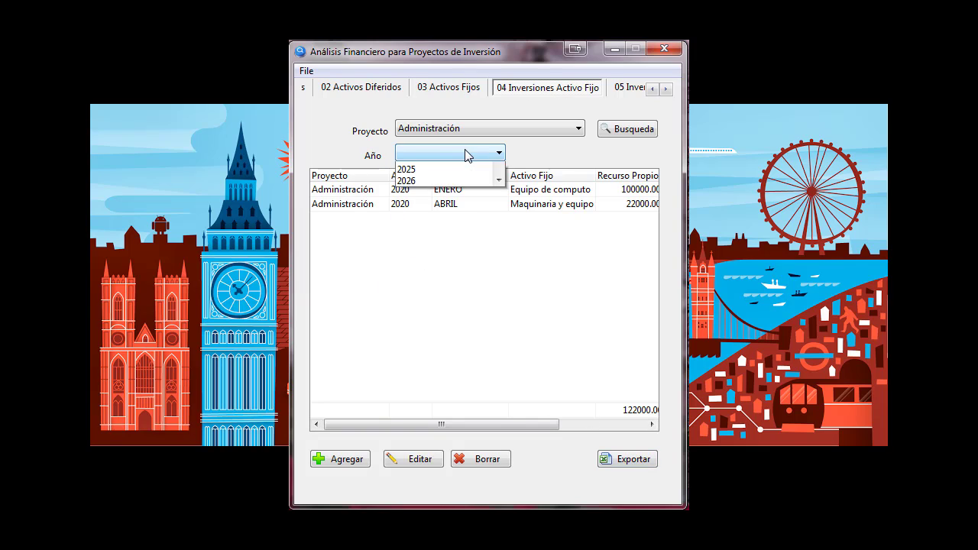
left_click(448, 179)
left_click(620, 130)
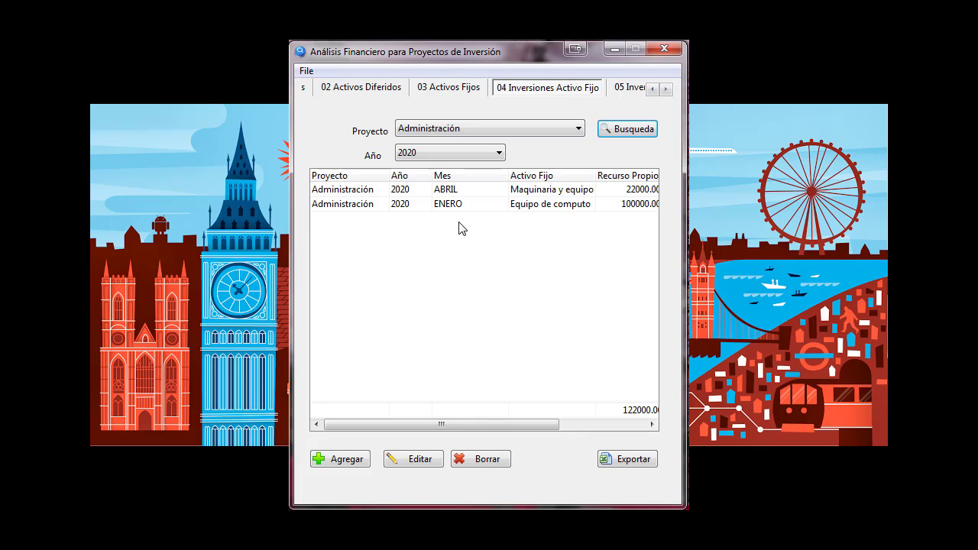
Step: Search the Administración project's fixed-asset investments for the year 2021
left_click(443, 154)
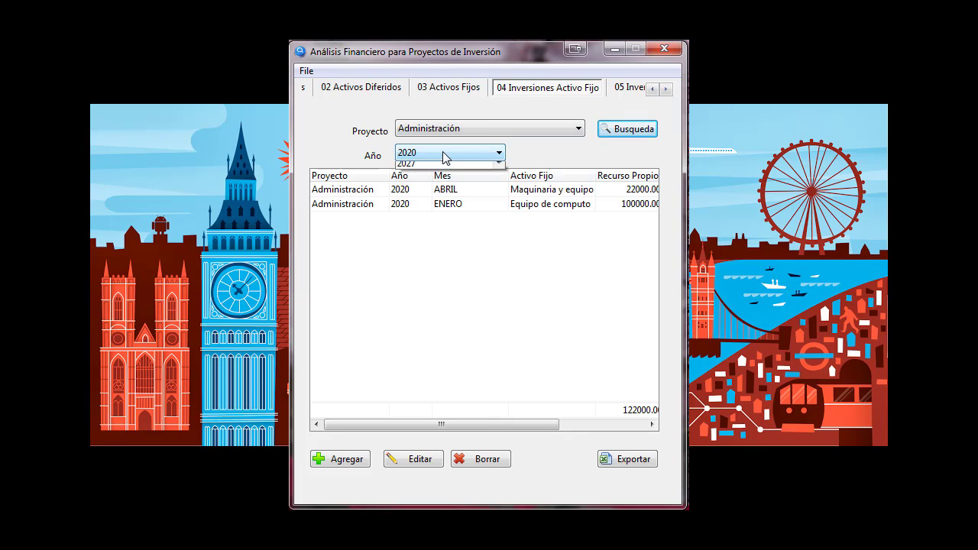
left_click(448, 184)
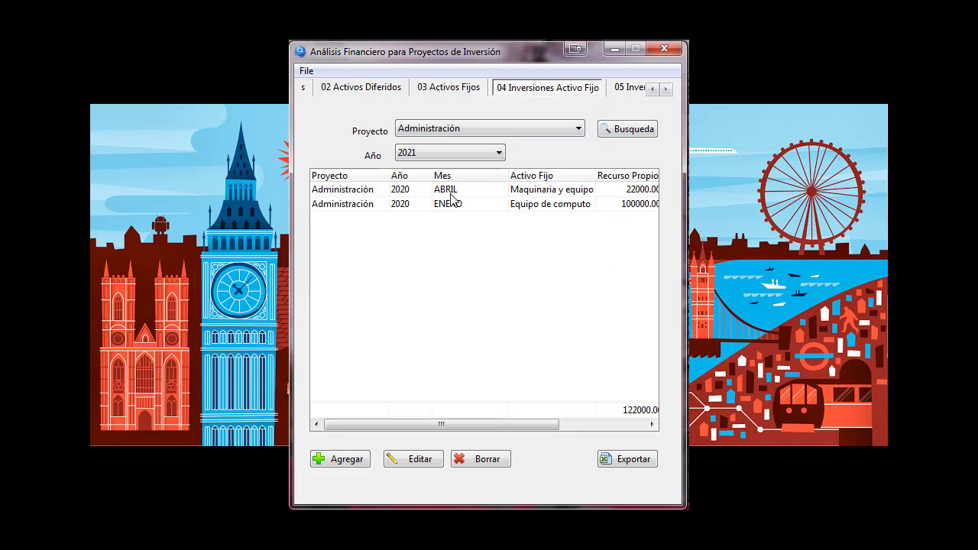
left_click(619, 131)
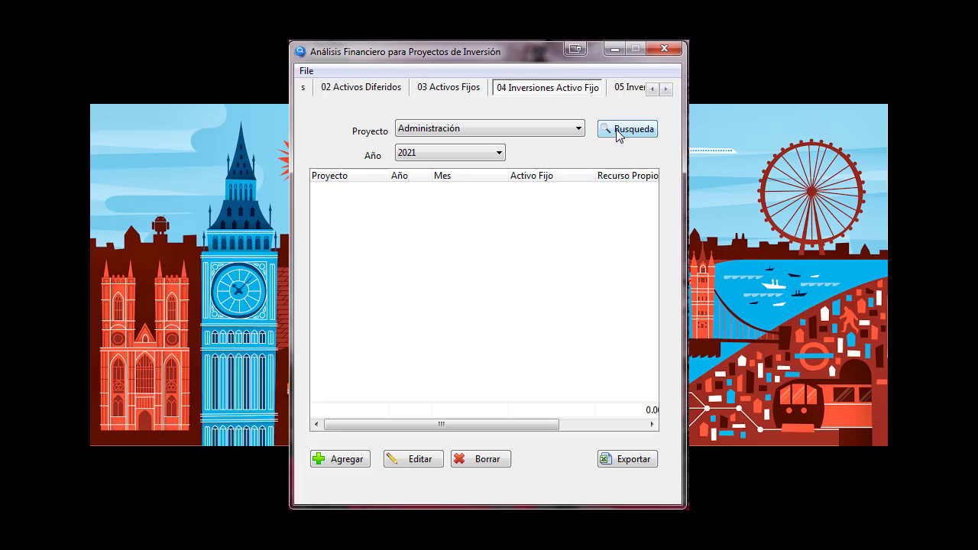
Step: Search the Administración project's fixed-asset investments for the year 2020
left_click(461, 154)
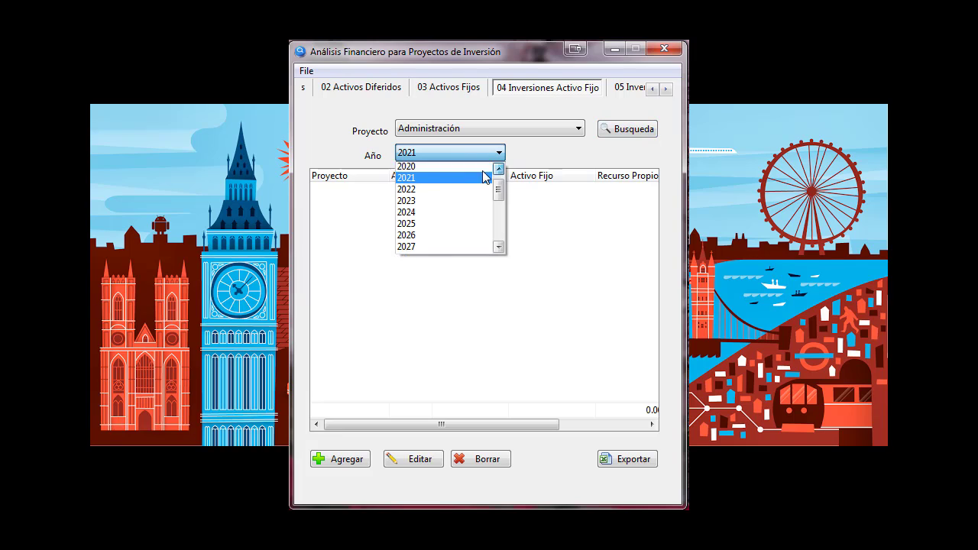
left_click(434, 170)
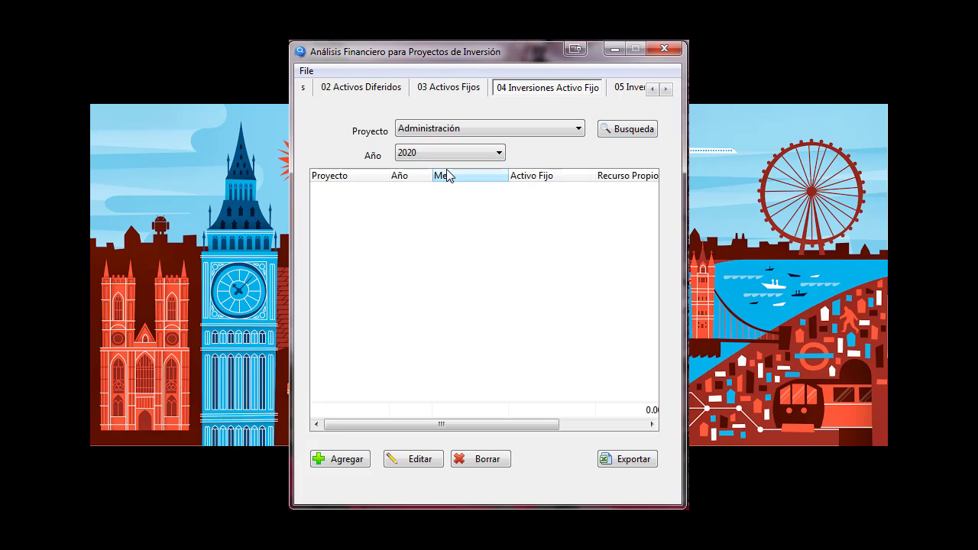
left_click(621, 130)
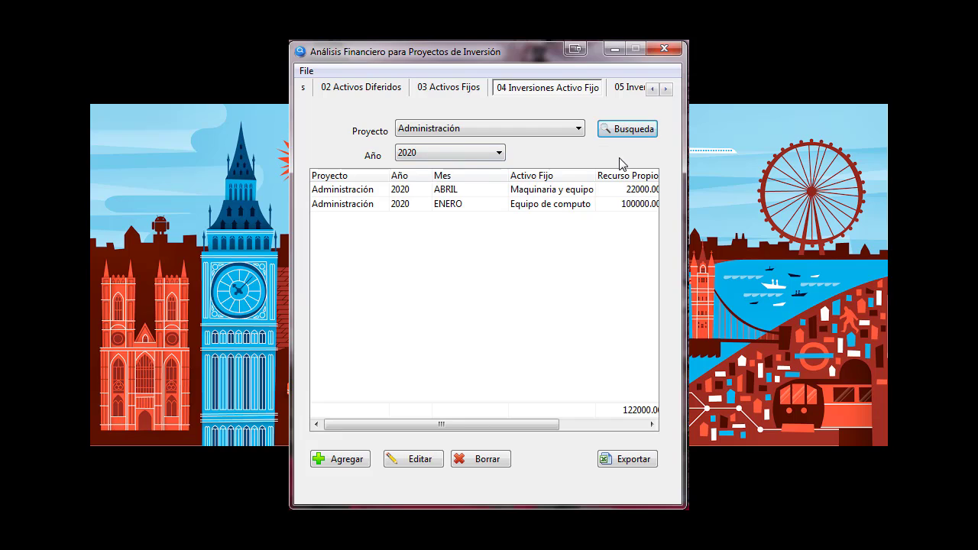
Step: Set the year of the Administración project's Equipo de computo investment to 2021 and save it
double_click(405, 205)
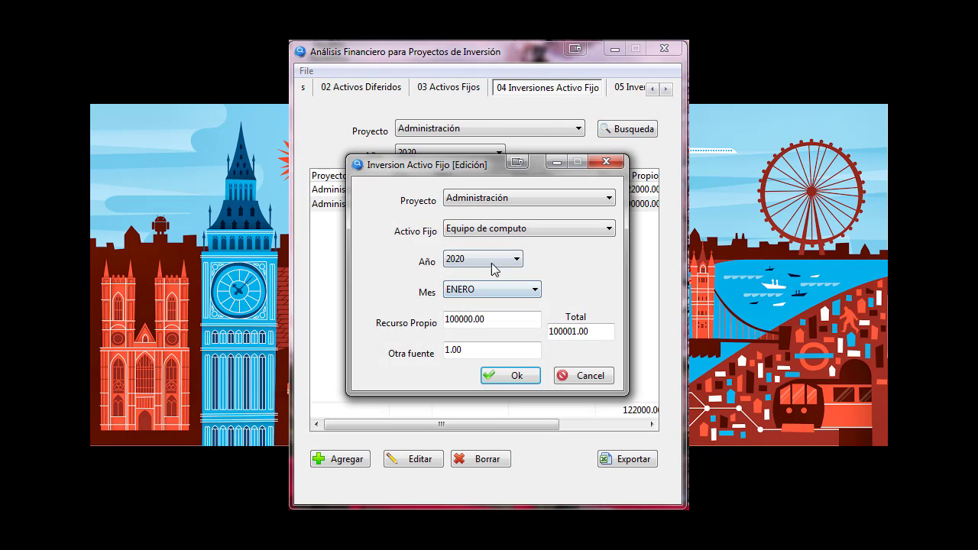
left_click(486, 259)
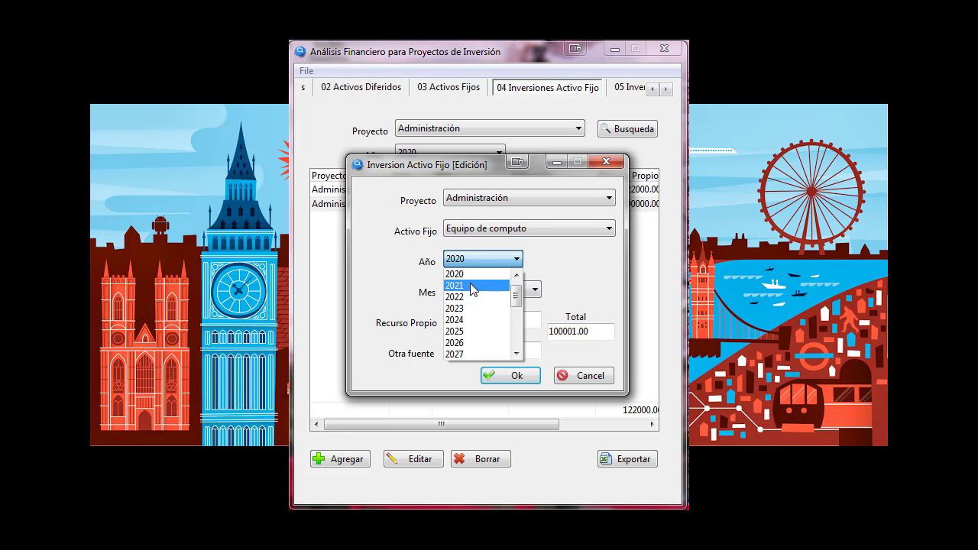
left_click(472, 286)
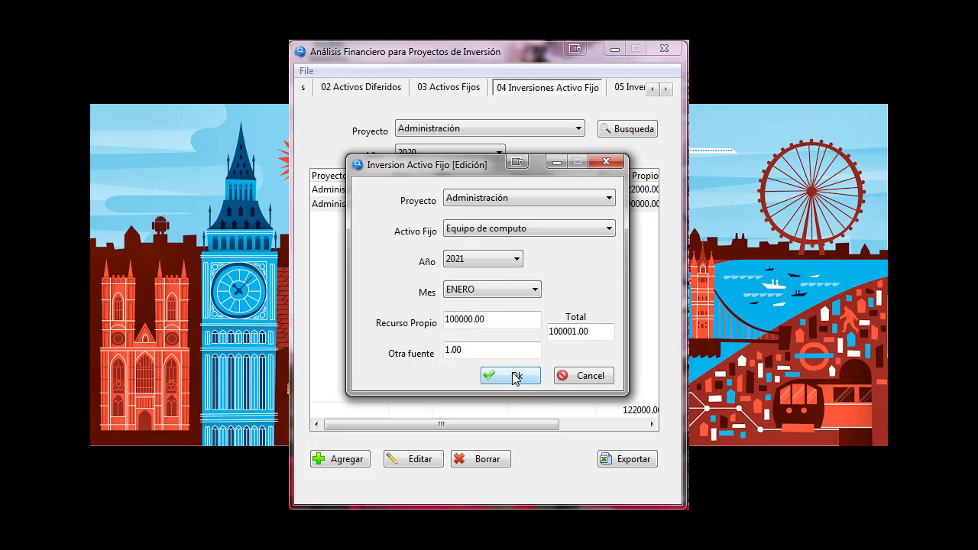
left_click(514, 376)
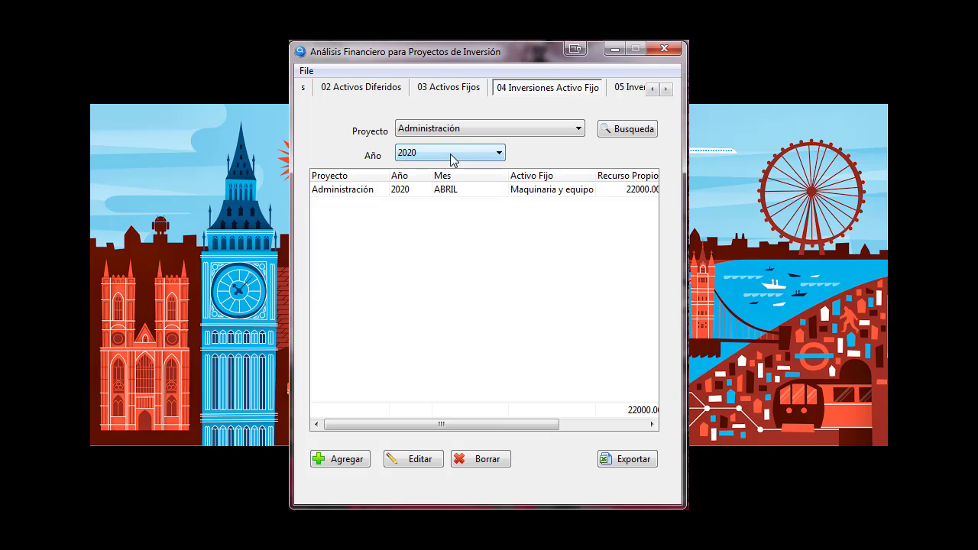
Step: Search the Administración project's fixed-asset investments for the year 2021
left_click(451, 156)
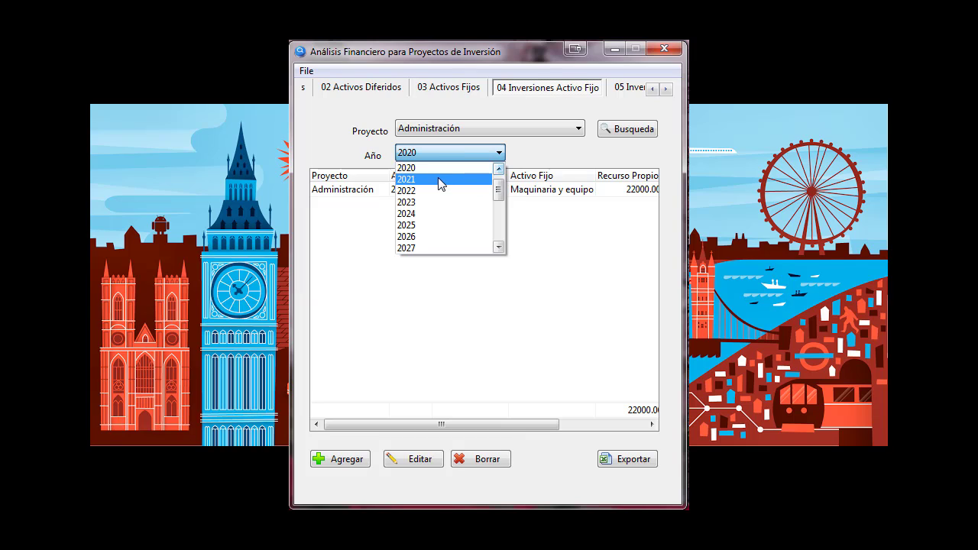
left_click(441, 180)
left_click(629, 130)
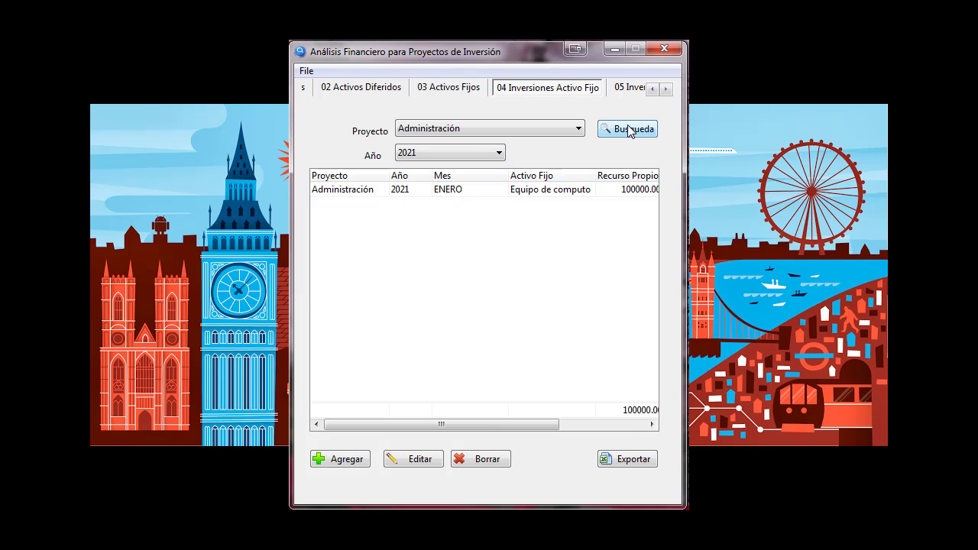
Step: Set the year of the Equipo de computo investment back to 2020 and save it
left_click(408, 189)
double_click(361, 191)
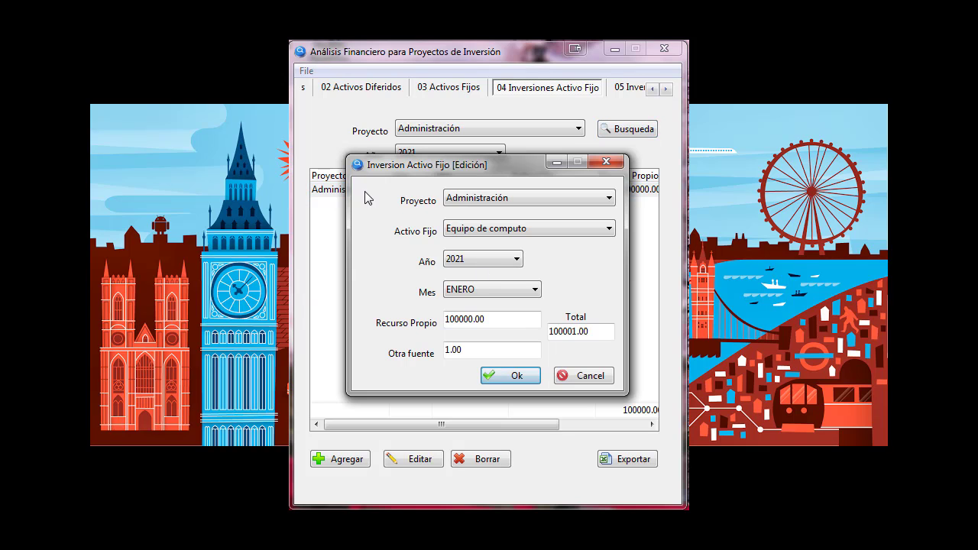
left_click(469, 262)
scroll(468, 287, "up", 3)
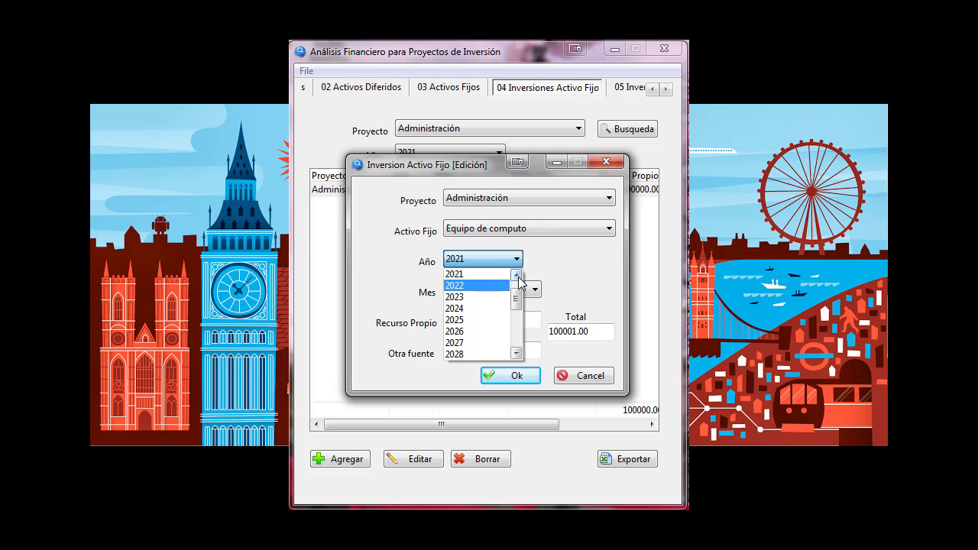
left_click(469, 286)
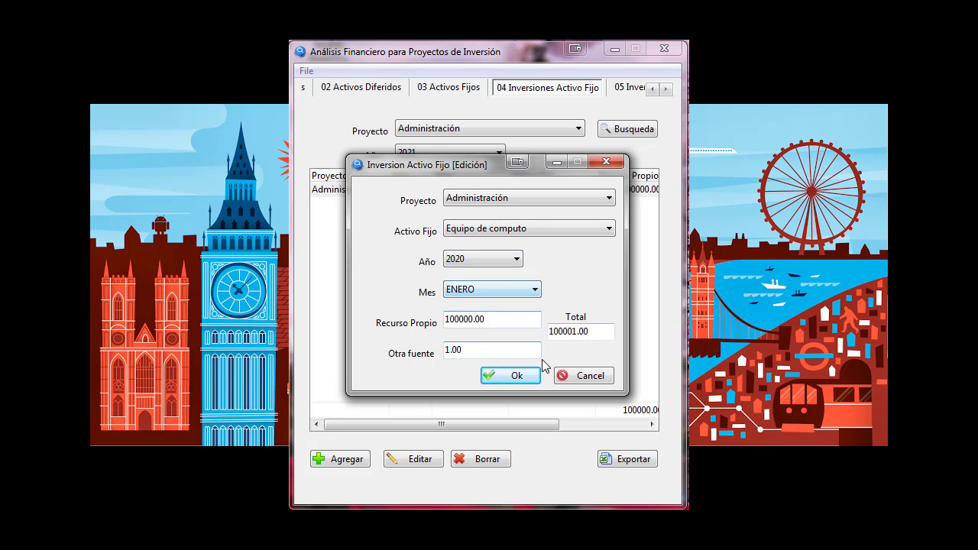
left_click(514, 375)
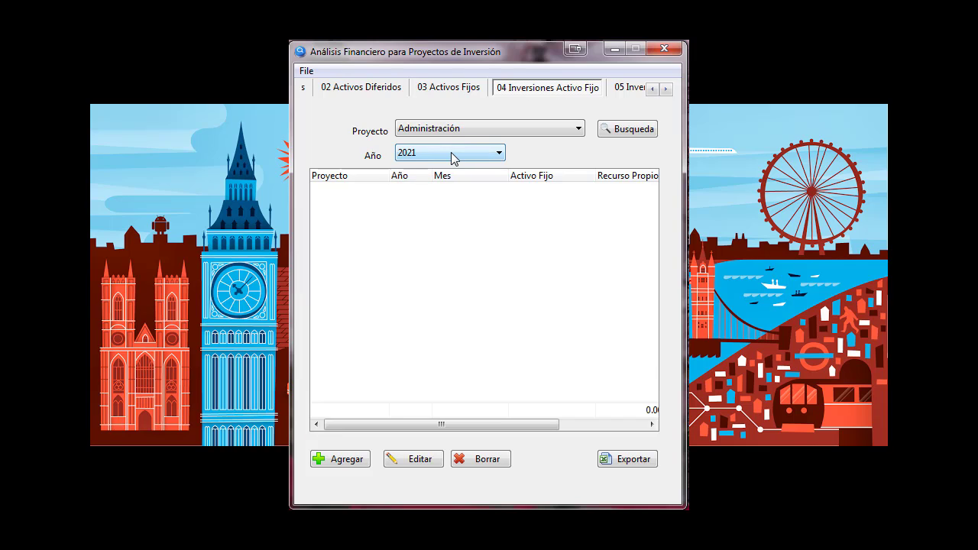
Step: Filter the Administración project's fixed-asset investments by the year 2020
left_click(451, 153)
scroll(446, 179, "up", 1)
left_click(441, 167)
left_click(628, 129)
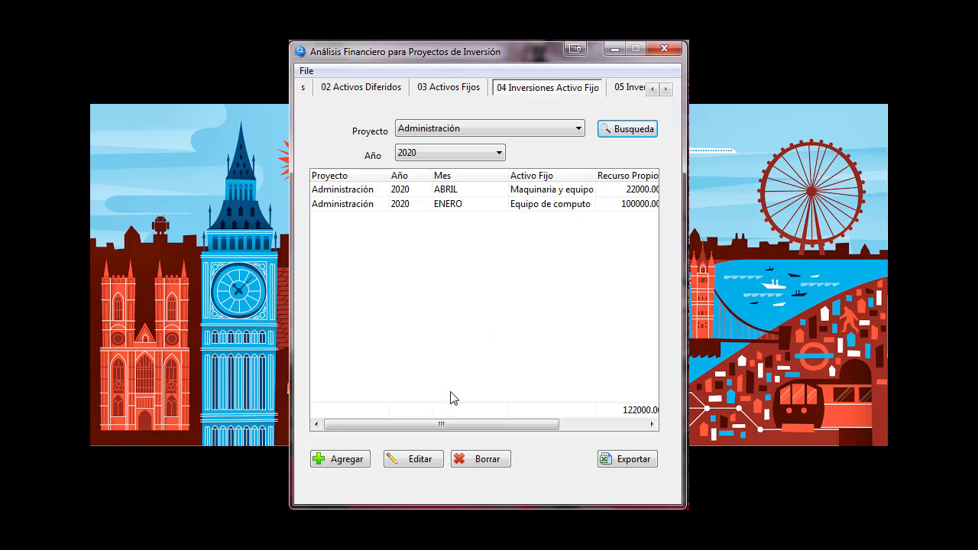
Step: Start a new fixed-asset investment for the Administración project with the asset Maquinaria y equipo
left_click(356, 461)
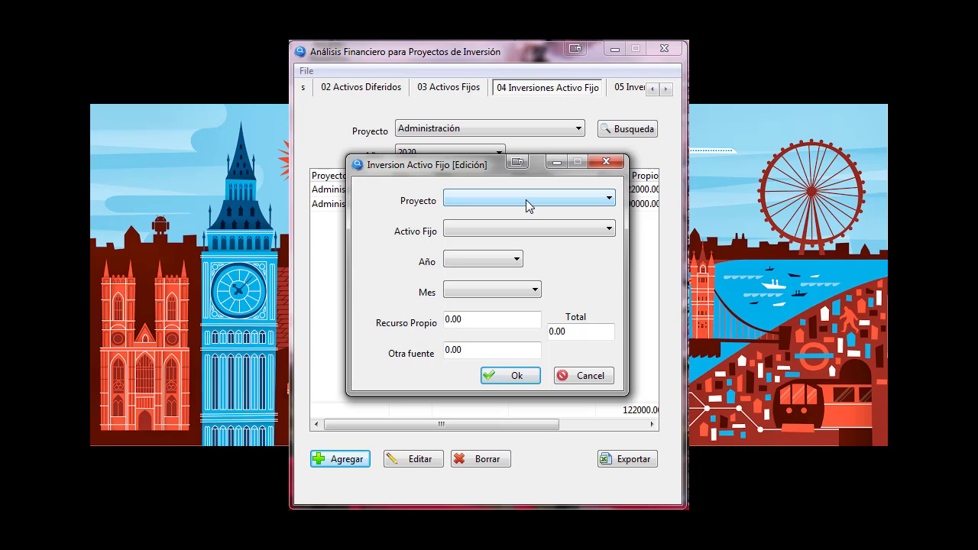
left_click(526, 199)
left_click(521, 221)
left_click(519, 229)
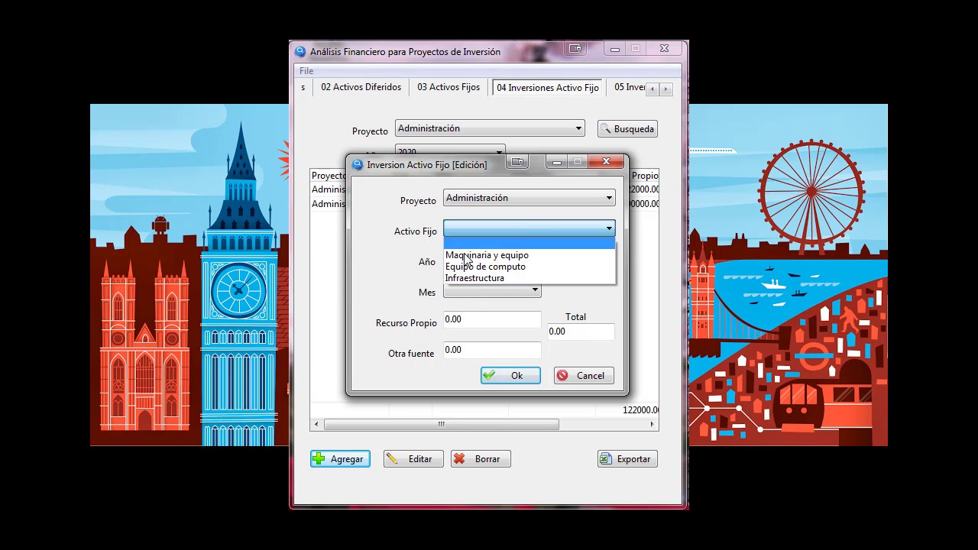
left_click(501, 258)
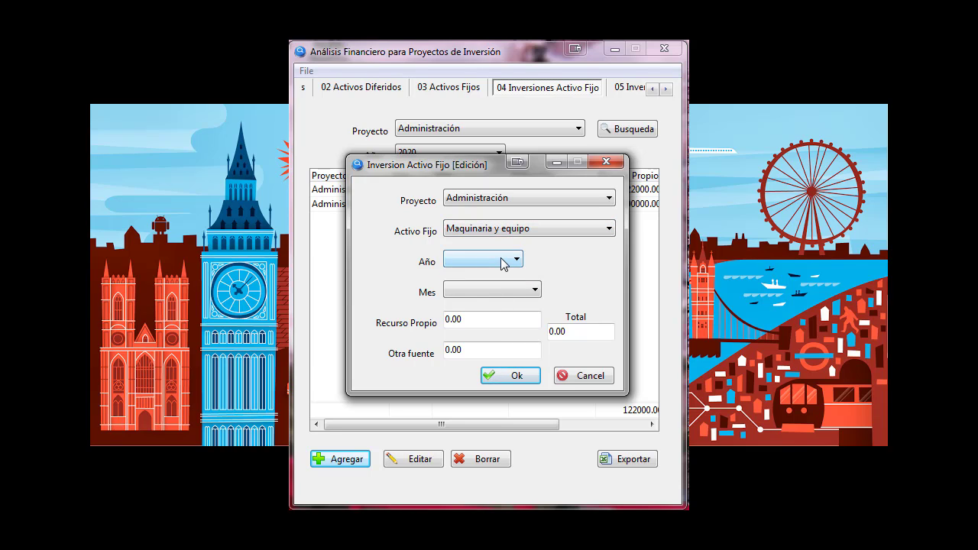
Step: Set the new investment's year to 2020 and its month to DICIEMBRE
left_click(504, 261)
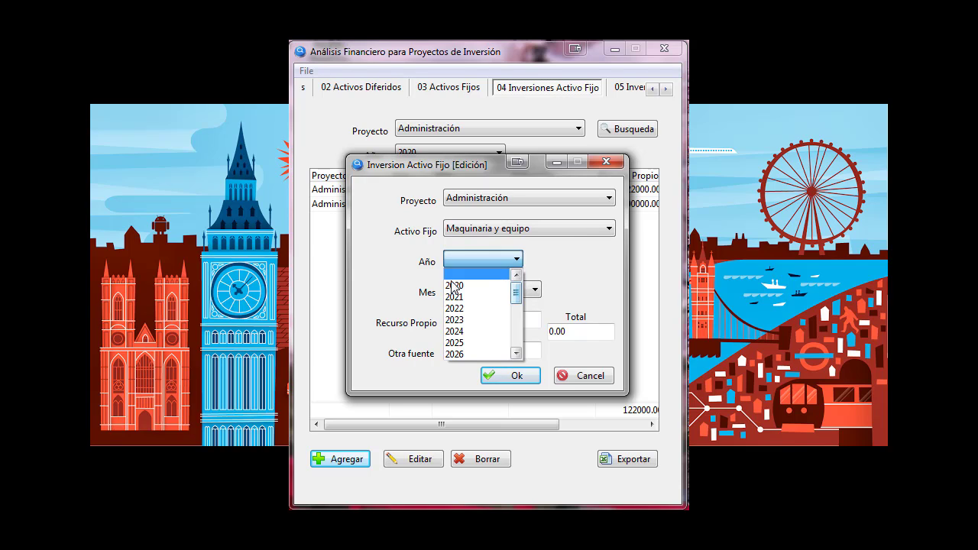
mouse_move(517, 293)
left_mouse_down()
mouse_move(518, 344)
mouse_move(520, 288)
left_mouse_up()
left_click(539, 261)
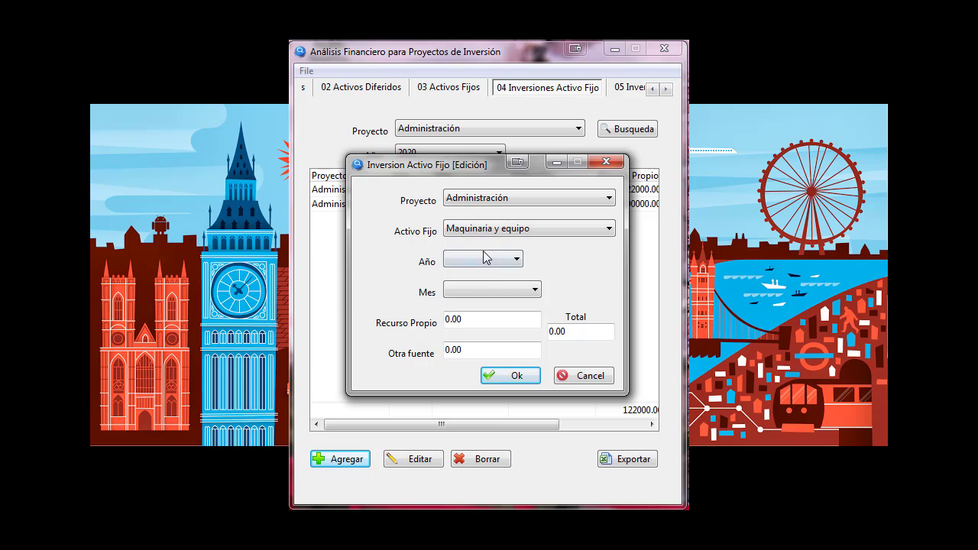
left_click(483, 253)
left_click(470, 285)
left_click(509, 294)
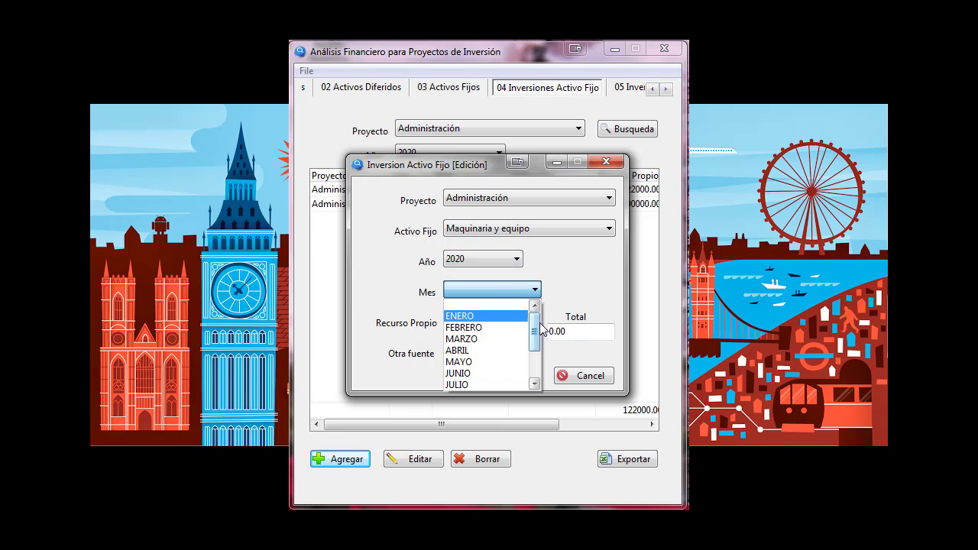
left_click_drag(535, 328, 535, 350)
left_click(493, 385)
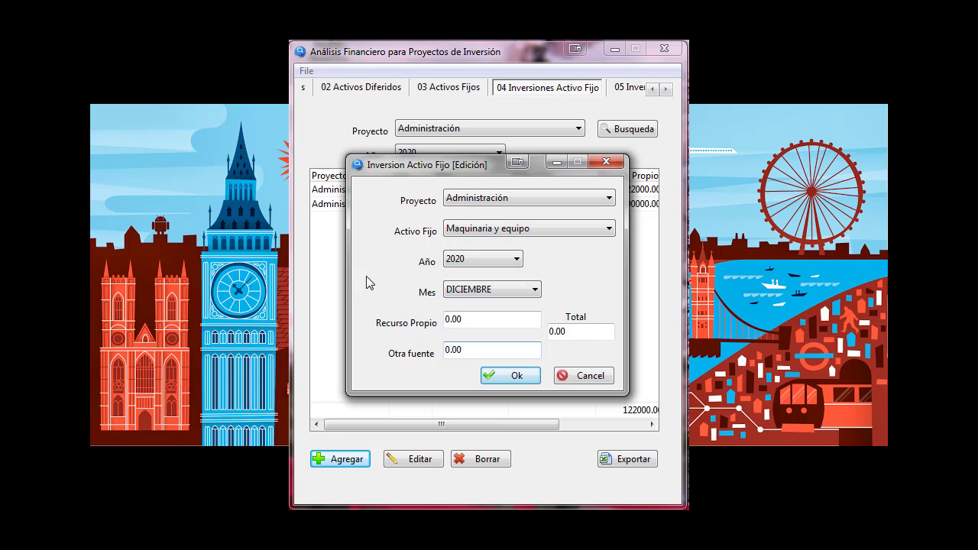
Step: Enter 1000 as Recurso Propio and 111 as Otra fuente in the new investment, and discard the form
left_click(483, 319)
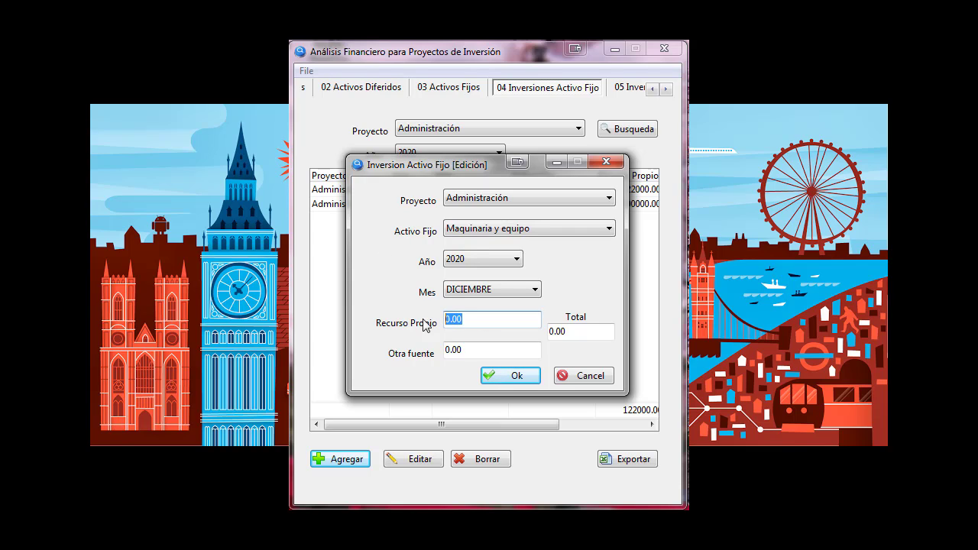
type("1000")
left_click(506, 354)
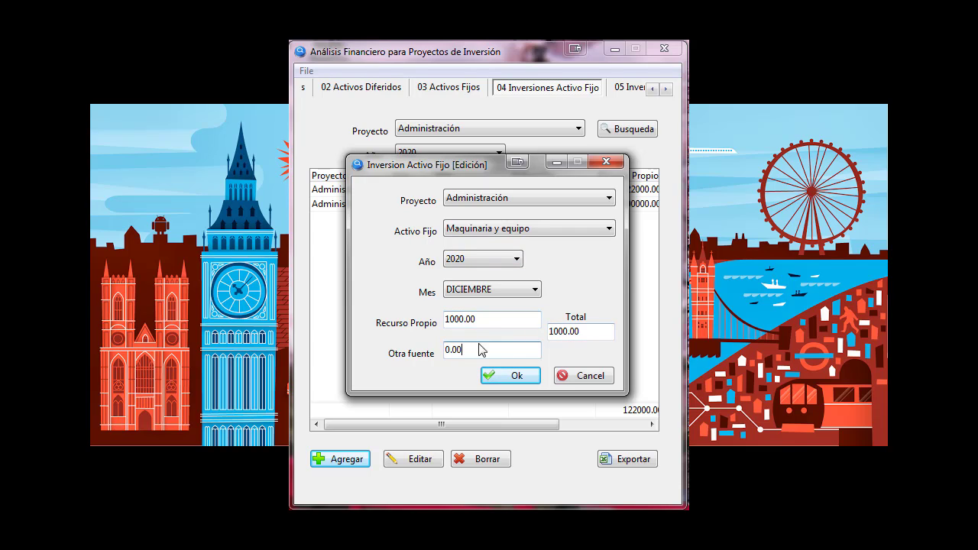
left_click_drag(473, 350, 425, 348)
type("111")
left_click(511, 322)
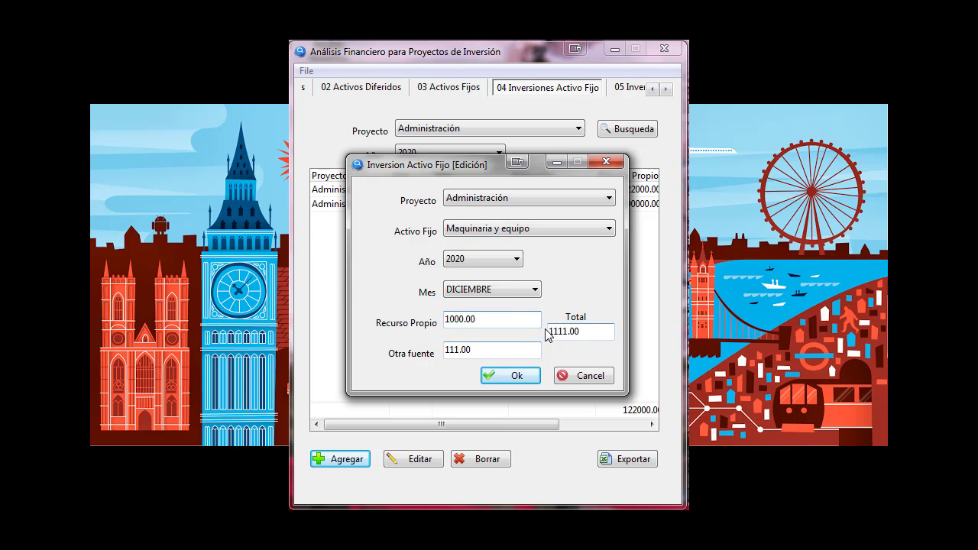
left_click(574, 375)
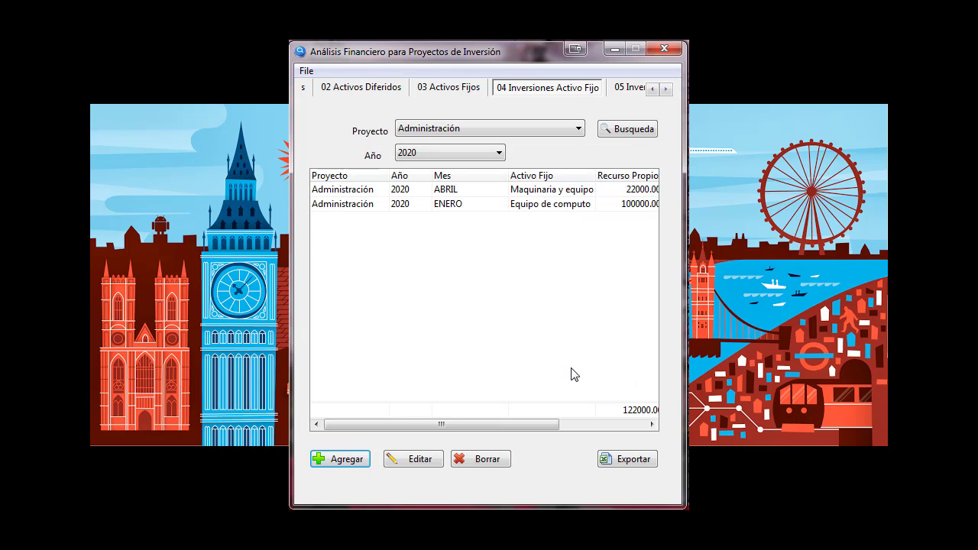
Step: Review the Otra Fuente and TOTAL columns, and search the Administración project's deferred-asset investments for 2020
left_click(594, 425)
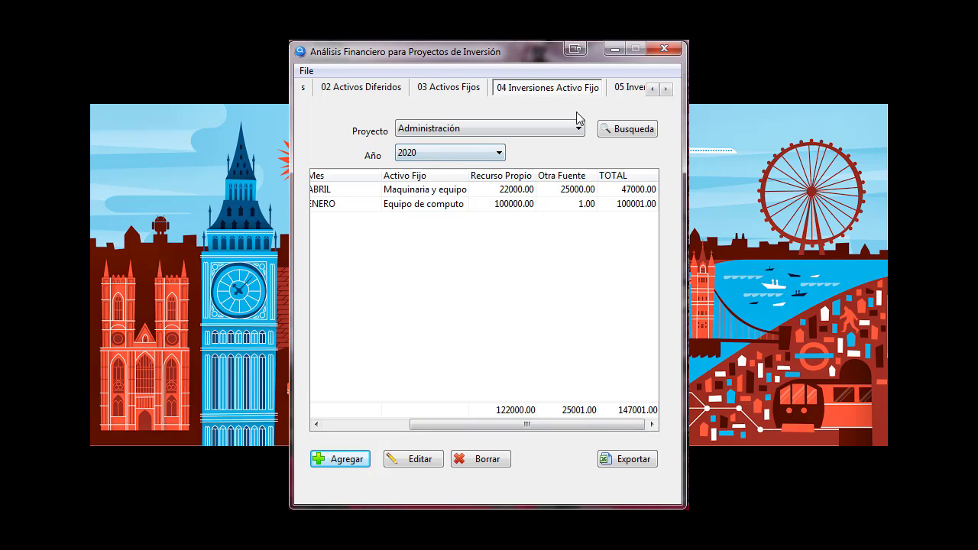
left_click(633, 88)
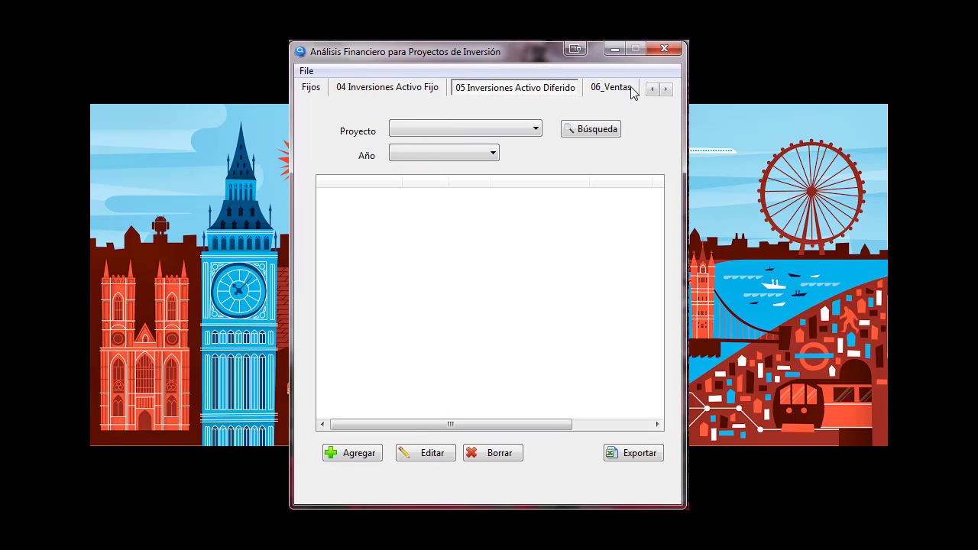
left_click(517, 133)
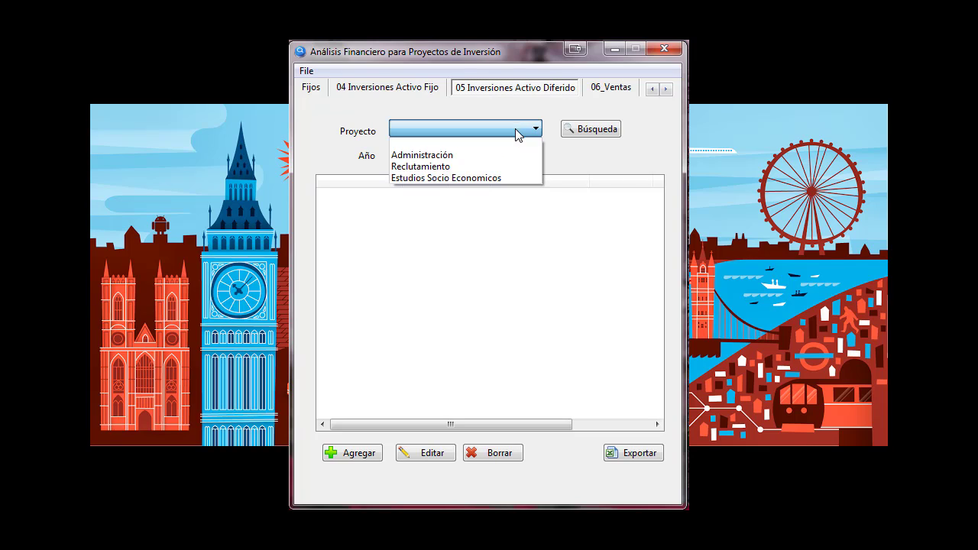
left_click(503, 157)
left_click(456, 154)
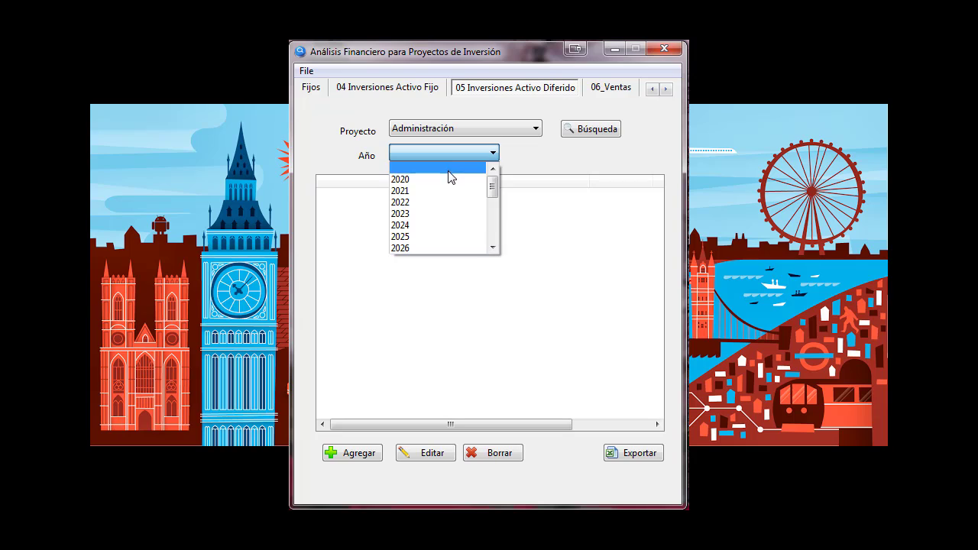
left_click(453, 176)
left_click(599, 136)
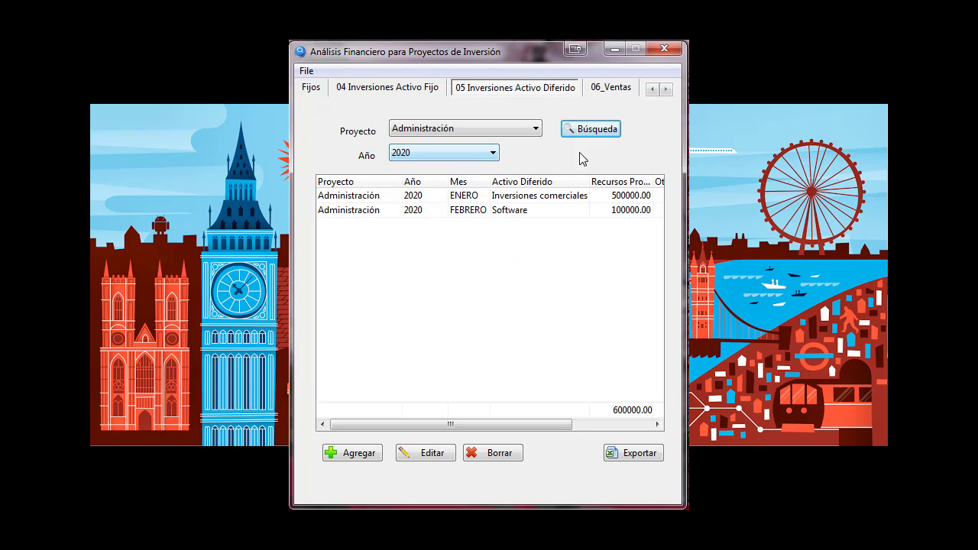
Step: In the sales section, view the products and services catalogue and its blank new-product form, closing both without changes
left_click(611, 89)
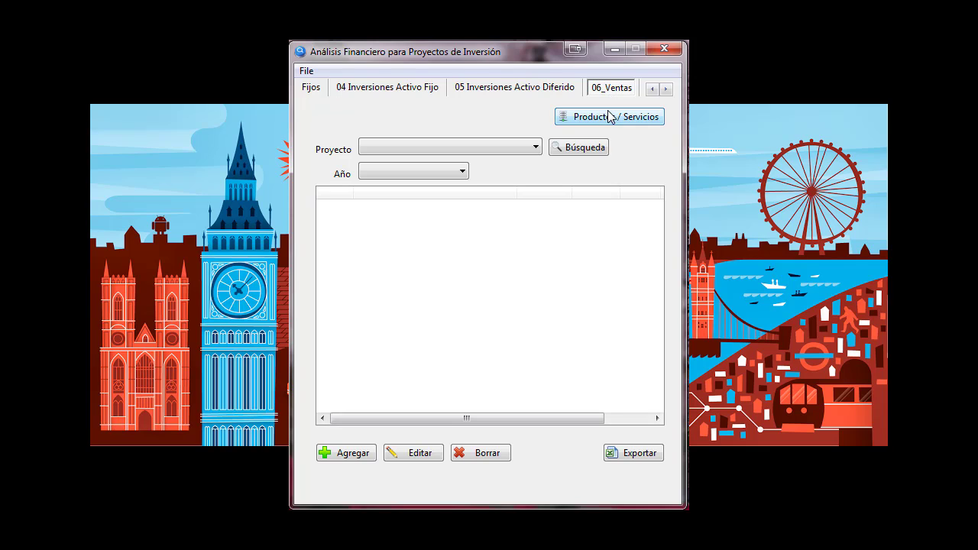
left_click(611, 116)
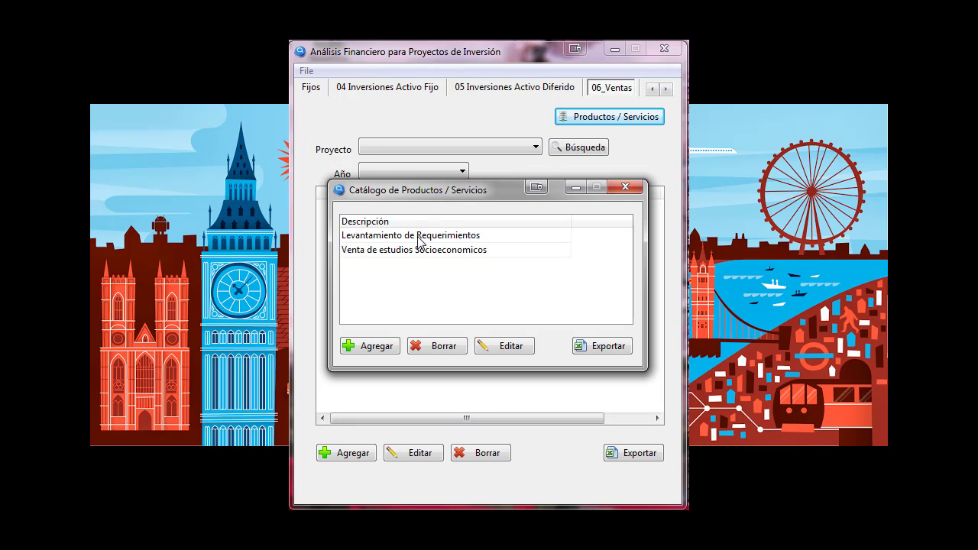
left_click(383, 347)
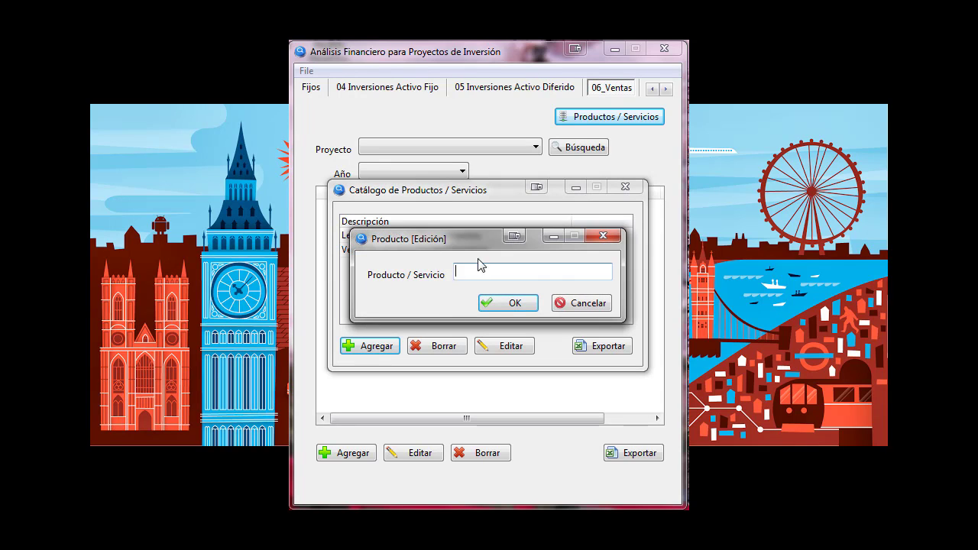
left_click(583, 303)
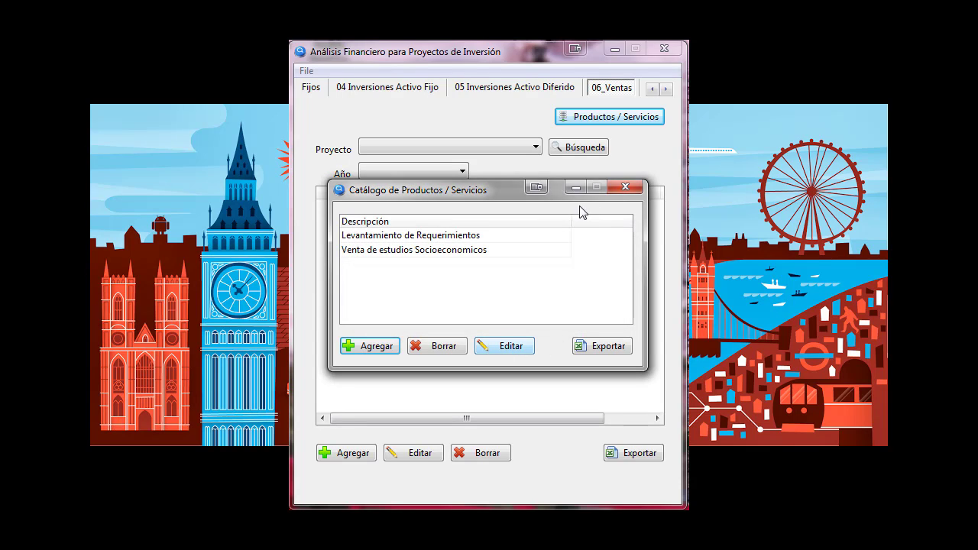
left_click(625, 190)
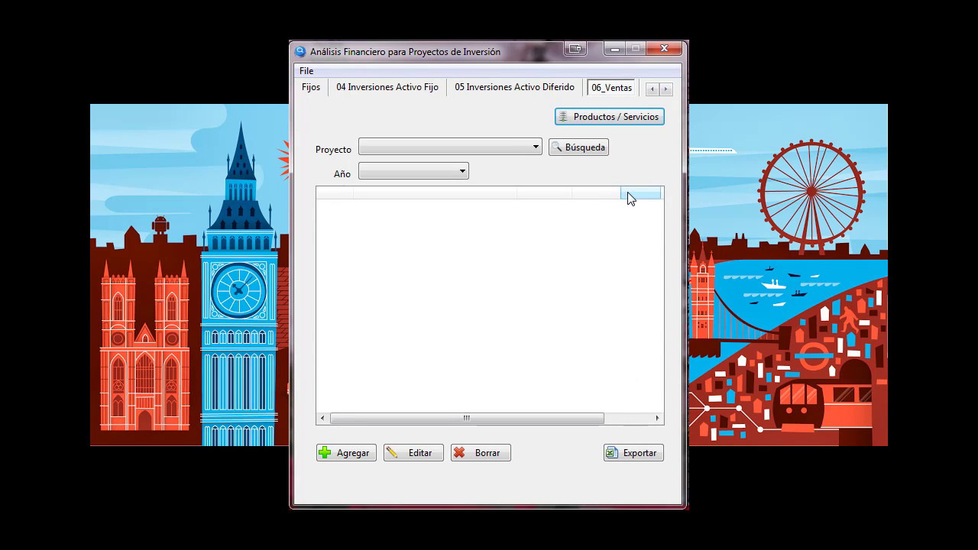
Step: Search the sales records of the Reclutamiento project and those of the Administración project, without a year filter
left_click(514, 149)
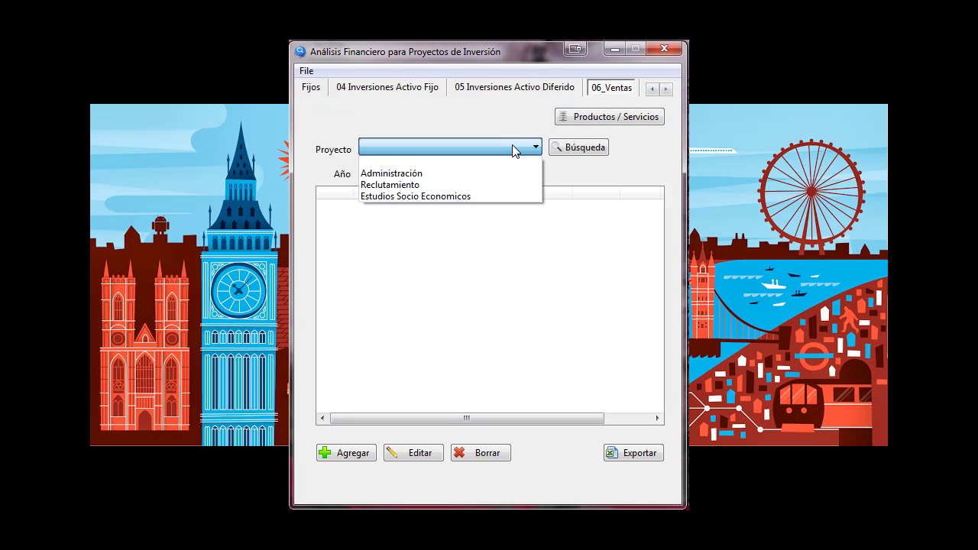
left_click(501, 185)
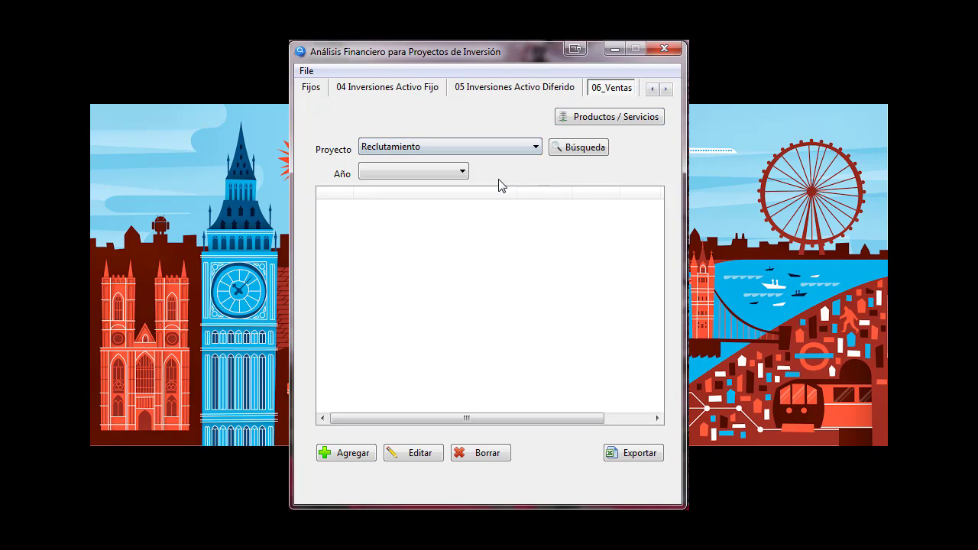
left_click(579, 150)
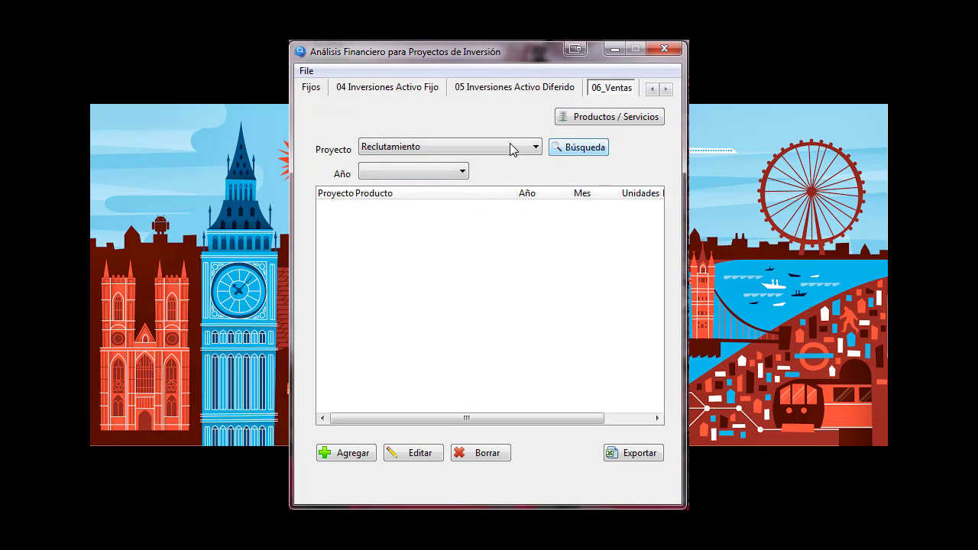
left_click(496, 145)
left_click(485, 174)
left_click(562, 147)
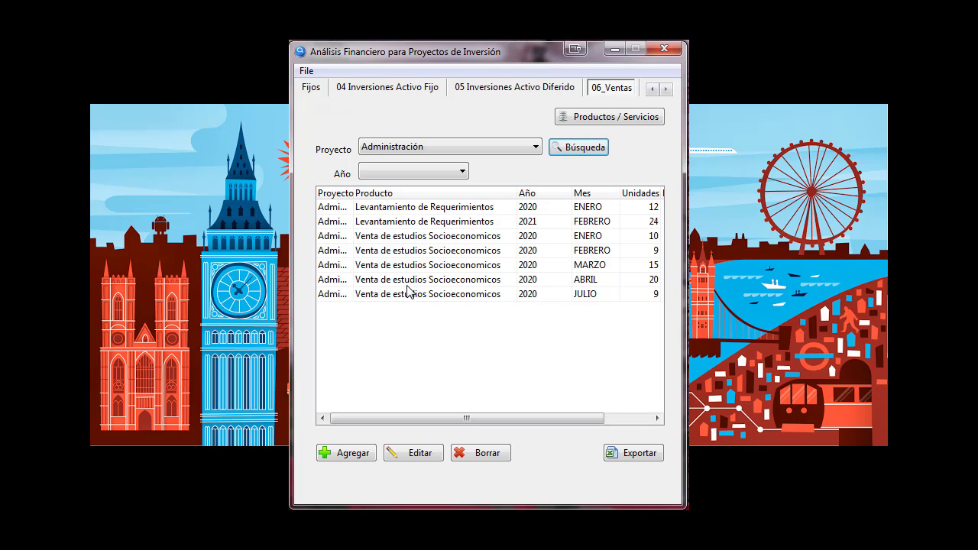
Step: Widen the Unidades column of the sales list slightly and review it alongside the Precio Venta column
left_click(628, 419)
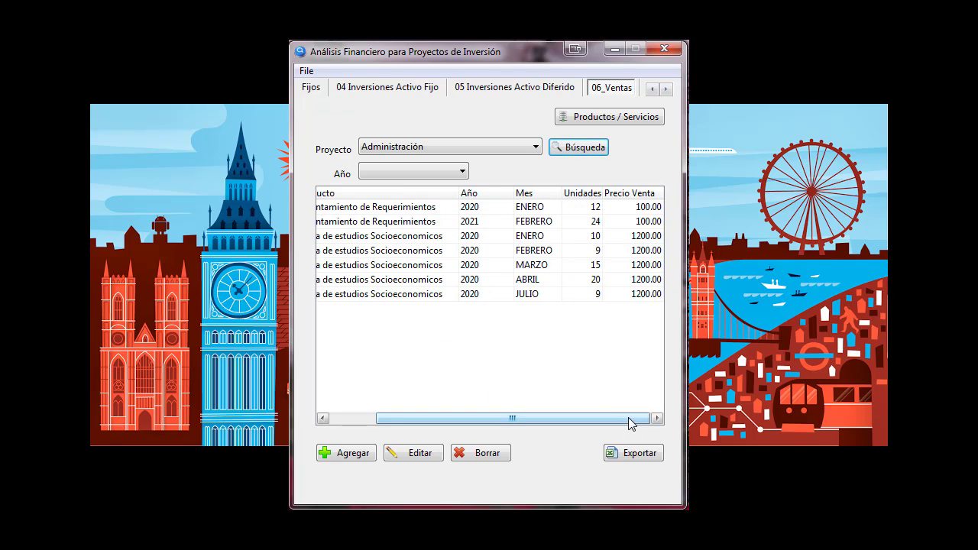
left_click_drag(602, 193, 625, 196)
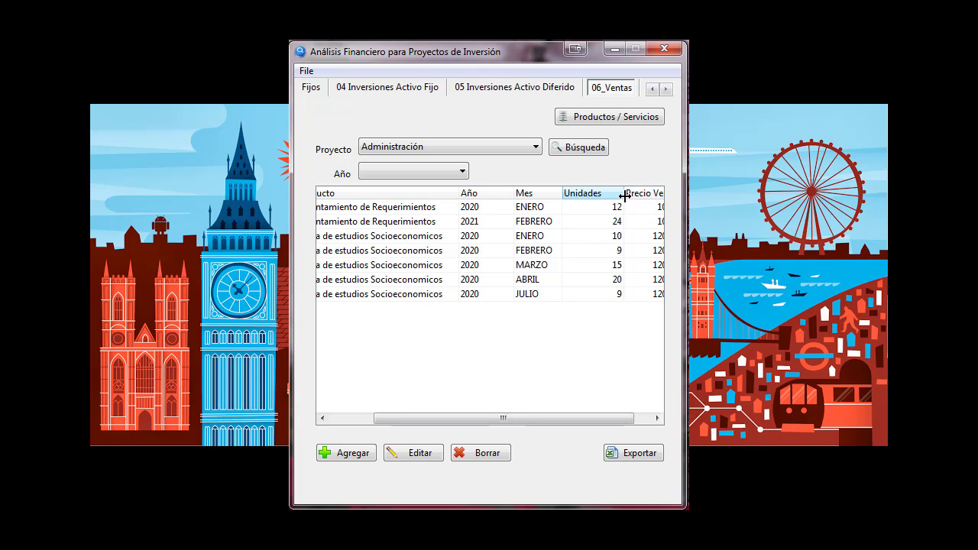
left_click(647, 419)
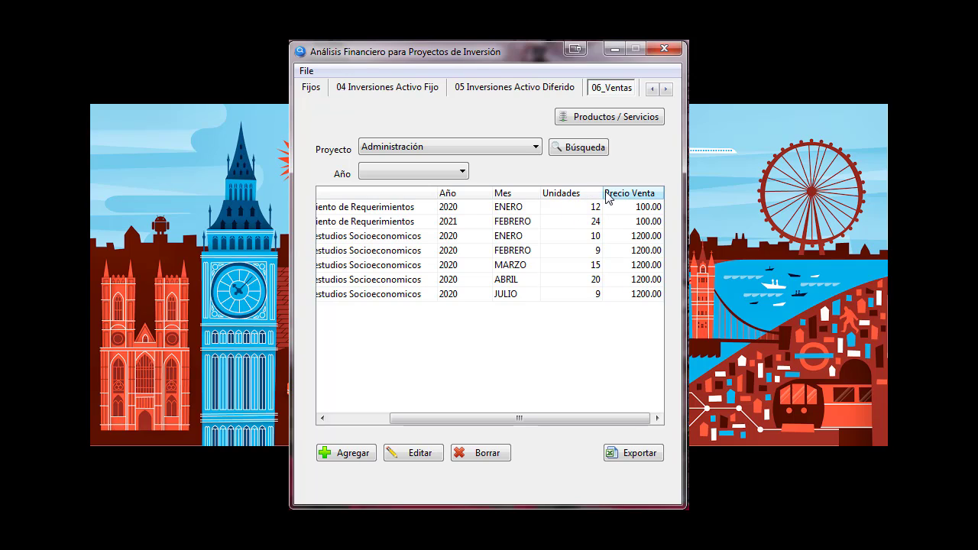
left_click_drag(594, 199, 586, 324)
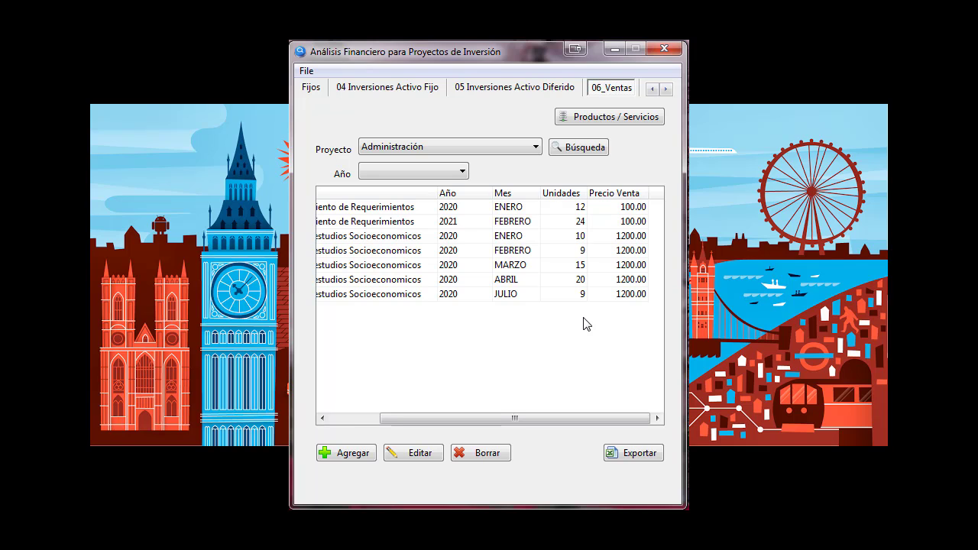
Step: Edit the ENERO 2020 sale of Levantamiento de Requerimientos, setting Unidades to 13 and Precio Venta to 150, and save it
double_click(510, 208)
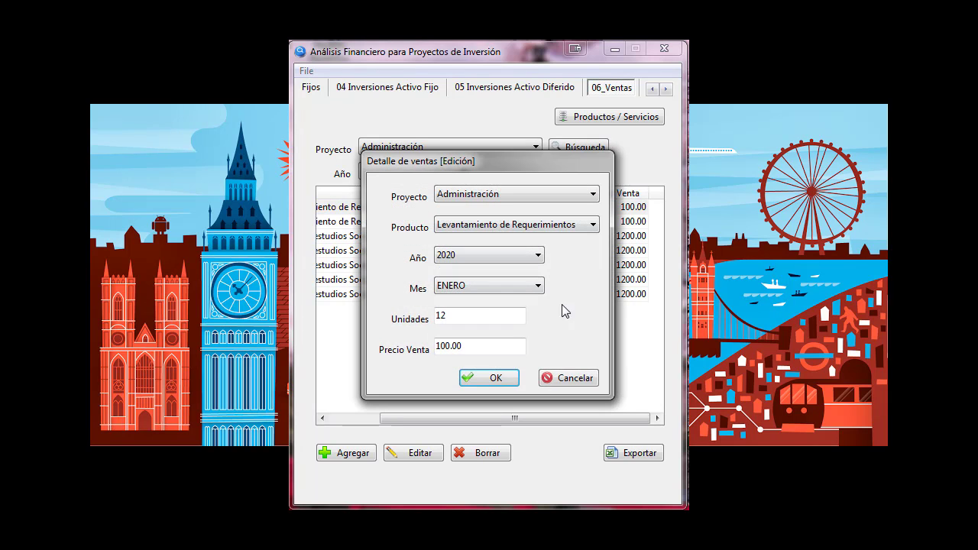
left_click(468, 316)
key("BackSpace")
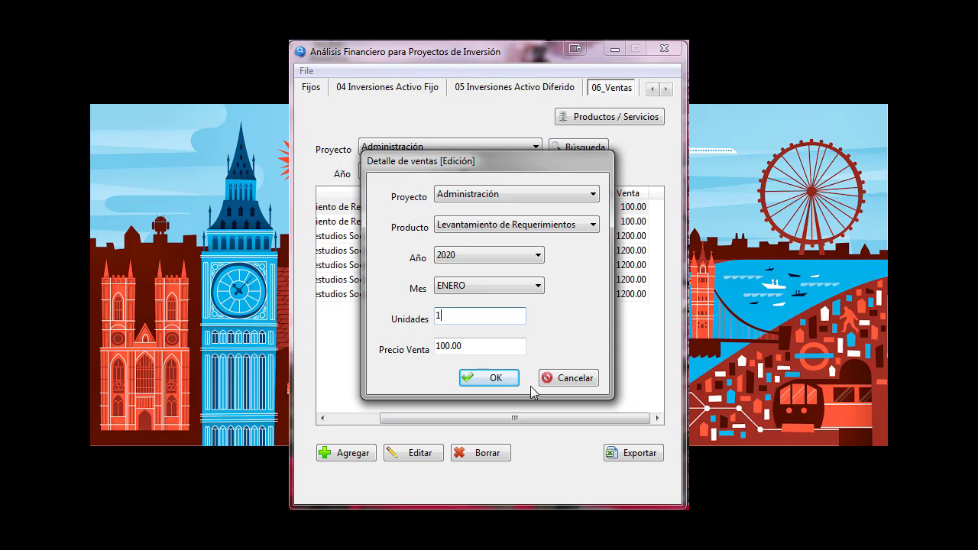
type("3")
left_click_drag(470, 343, 424, 344)
type("150")
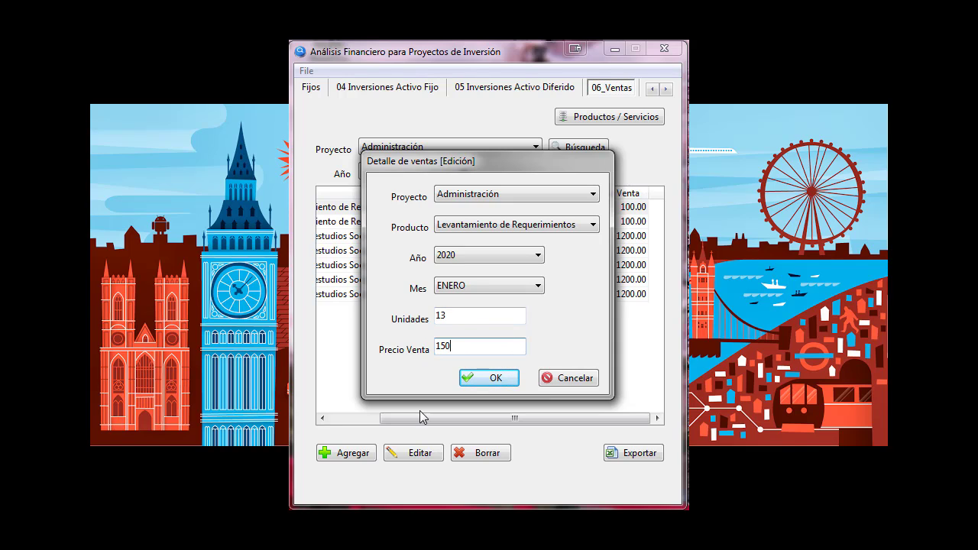
key("Tab")
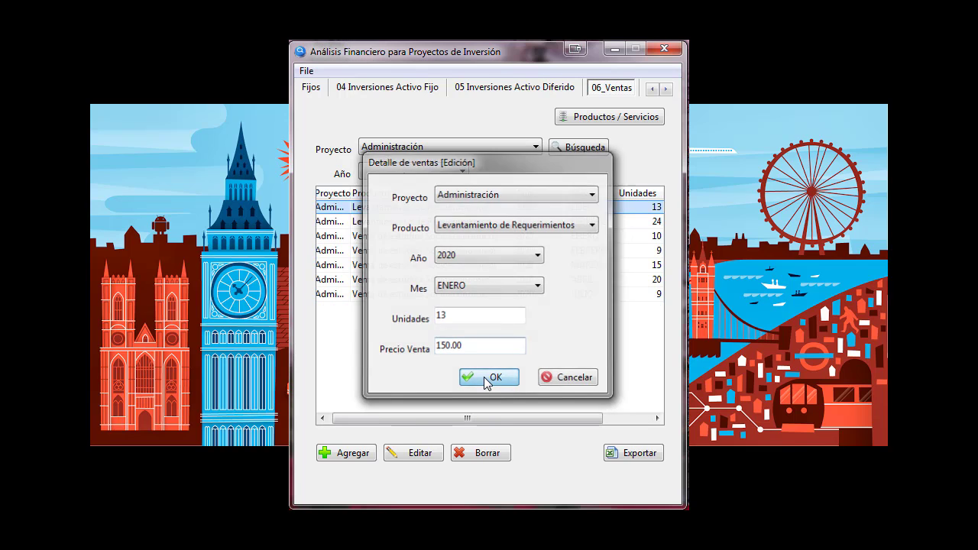
left_click(487, 379)
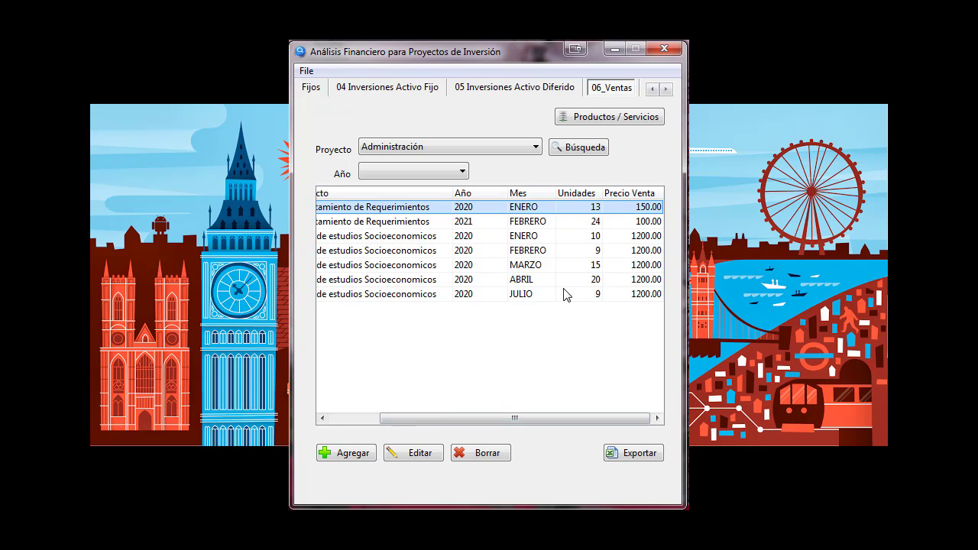
Step: Filter the Administración project's sales by the year 2020
left_click(451, 171)
left_click(368, 194)
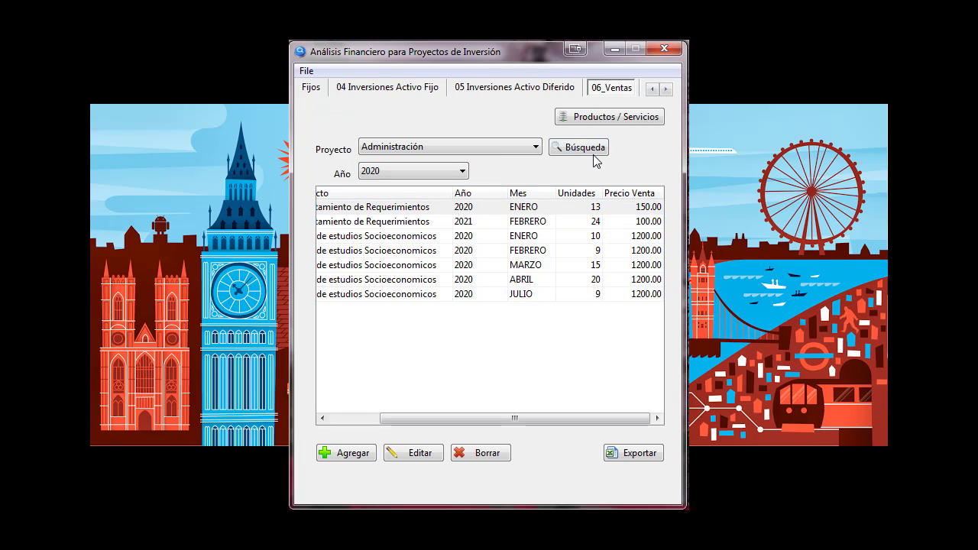
left_click(589, 149)
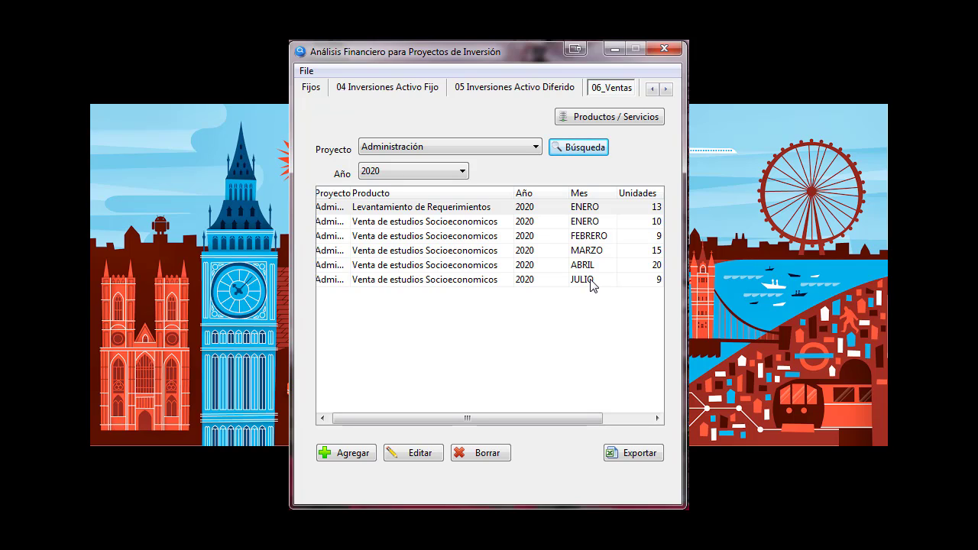
Step: In the Otros Ingresos section, search the Administración project's 2020 income and widen the Descripción column slightly
left_click(666, 90)
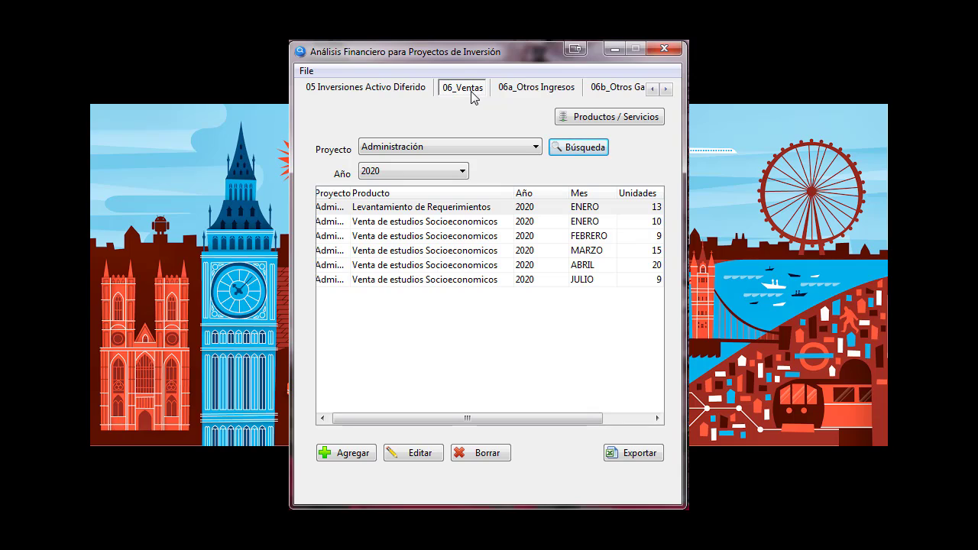
left_click(519, 89)
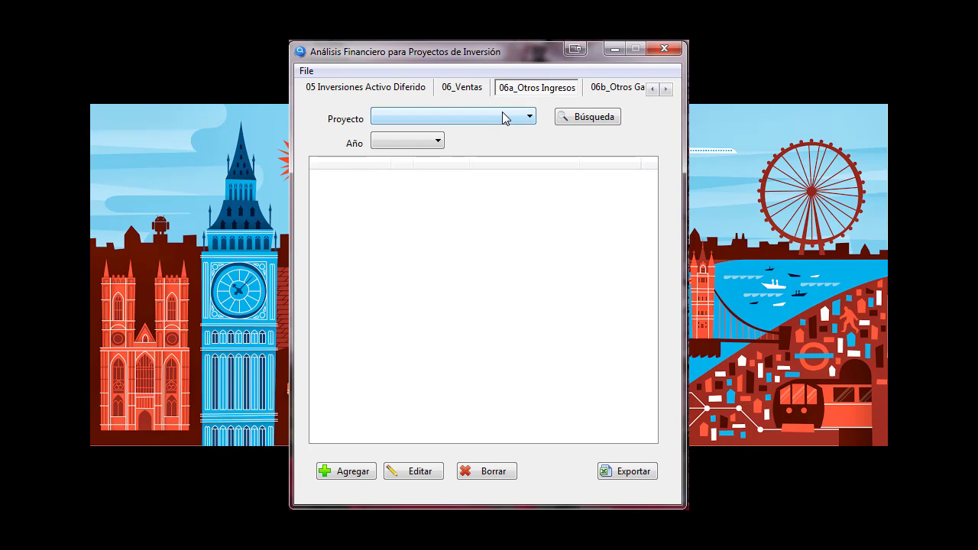
left_click(502, 115)
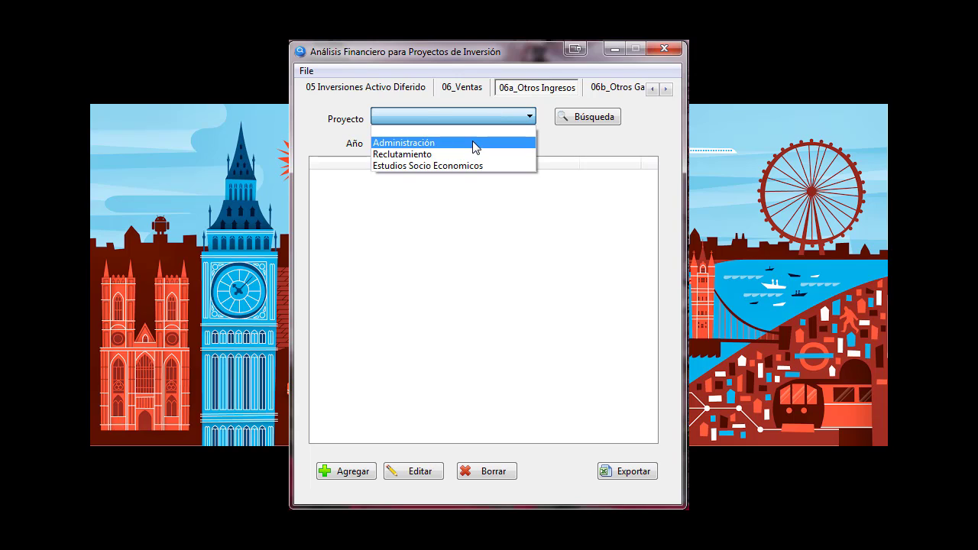
left_click(474, 143)
left_click(421, 142)
left_click(410, 164)
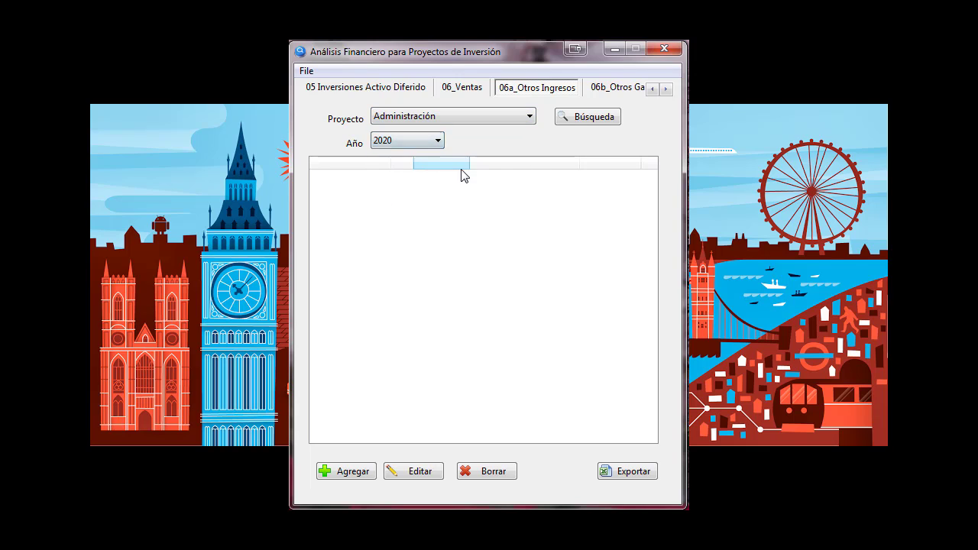
left_click(574, 121)
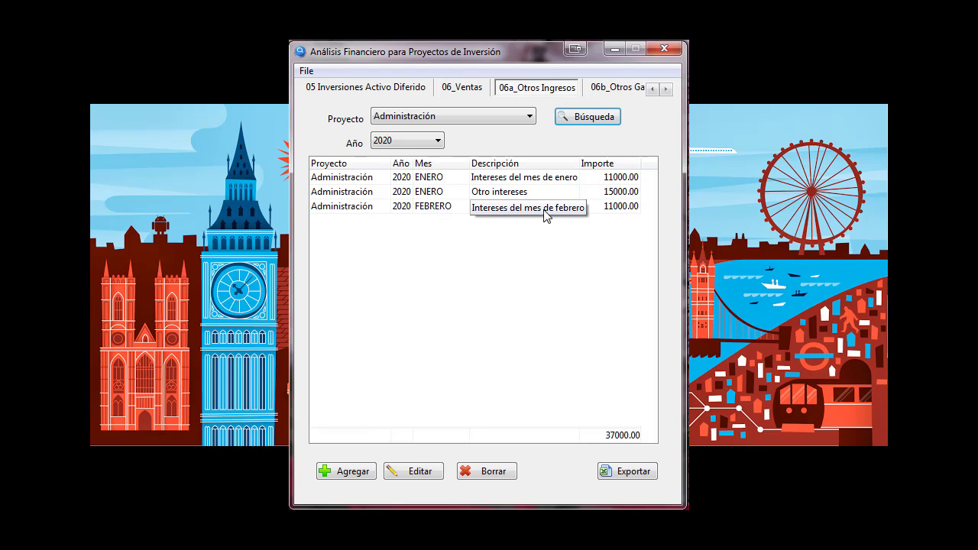
mouse_move(581, 164)
left_mouse_down()
mouse_move(602, 168)
mouse_move(591, 170)
left_mouse_up()
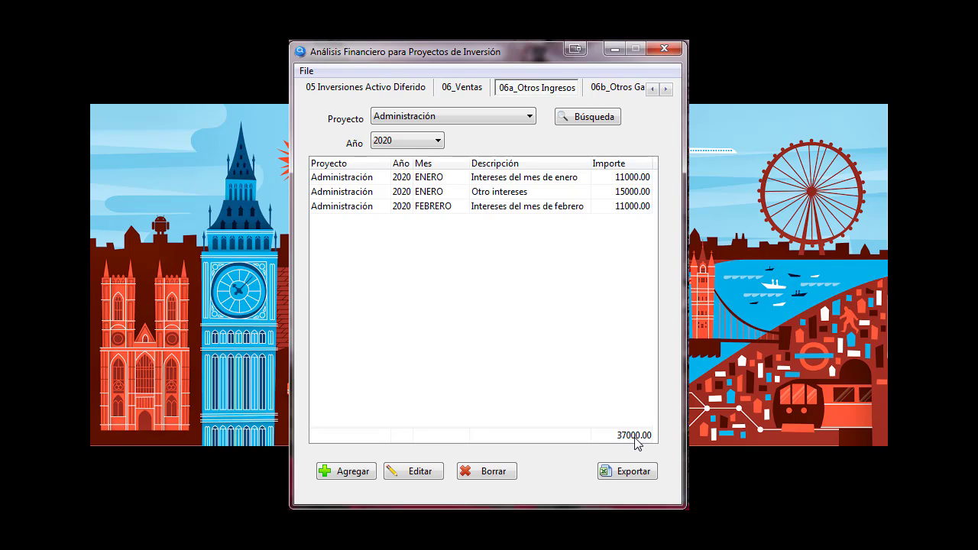
Step: In the Otros Gastos section, search the Administración project's expenses for all years and filter them by 2020
left_click(615, 89)
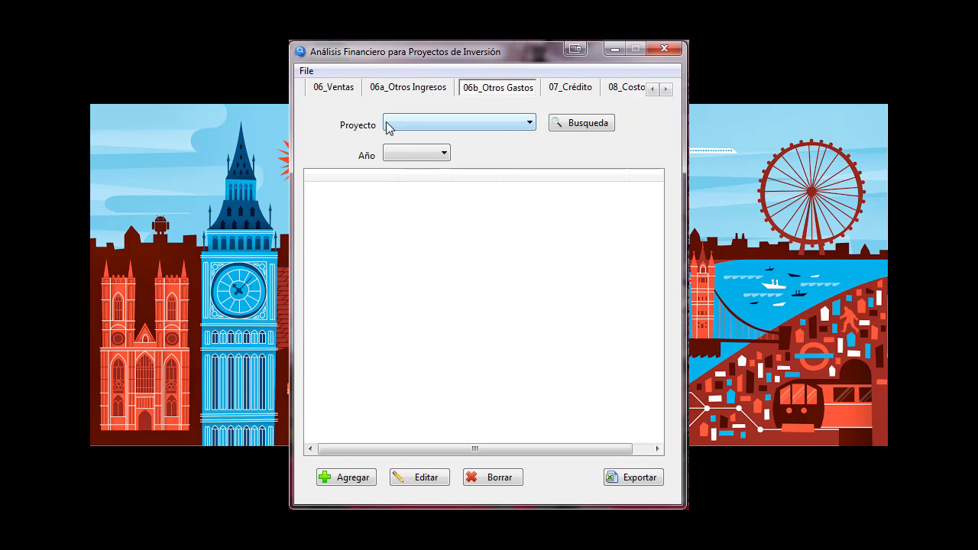
left_click(471, 120)
left_click(471, 150)
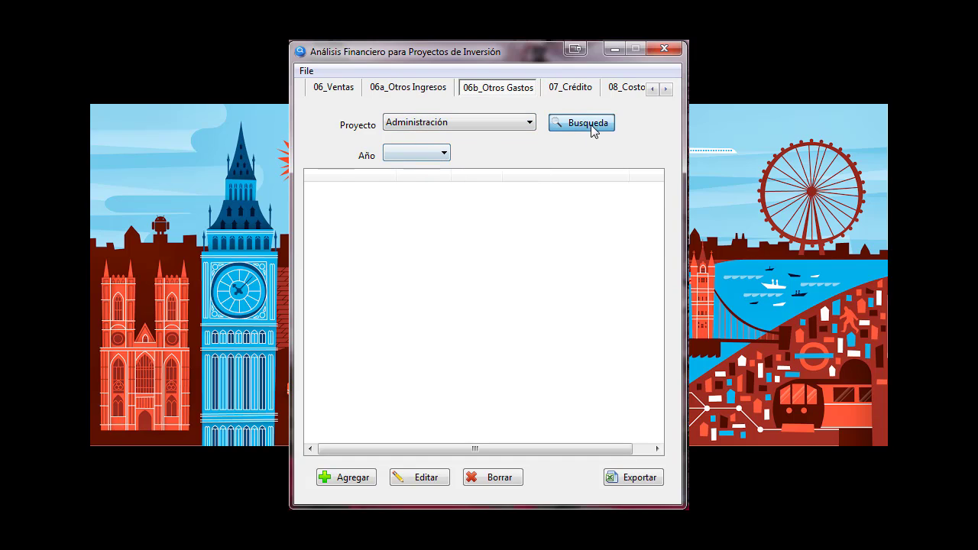
left_click(592, 127)
left_click(438, 153)
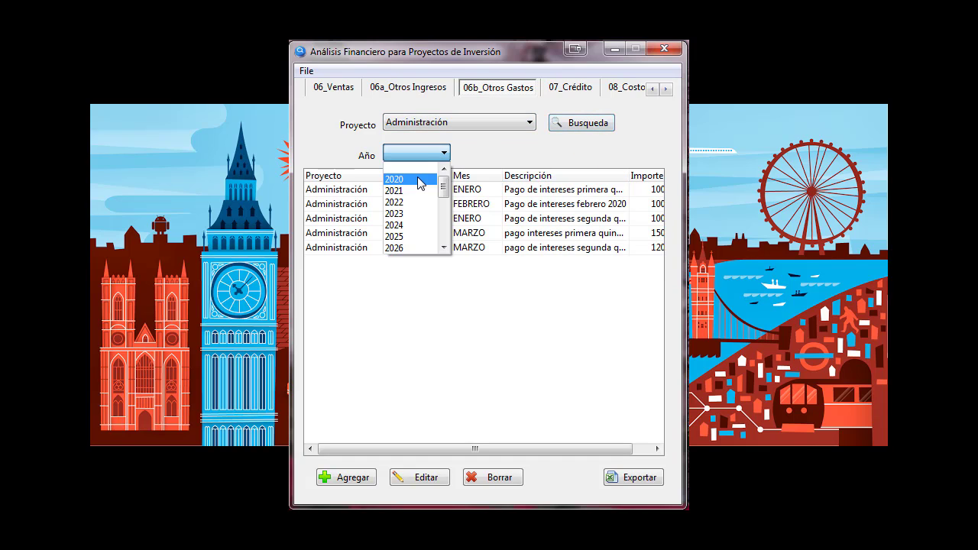
left_click(419, 179)
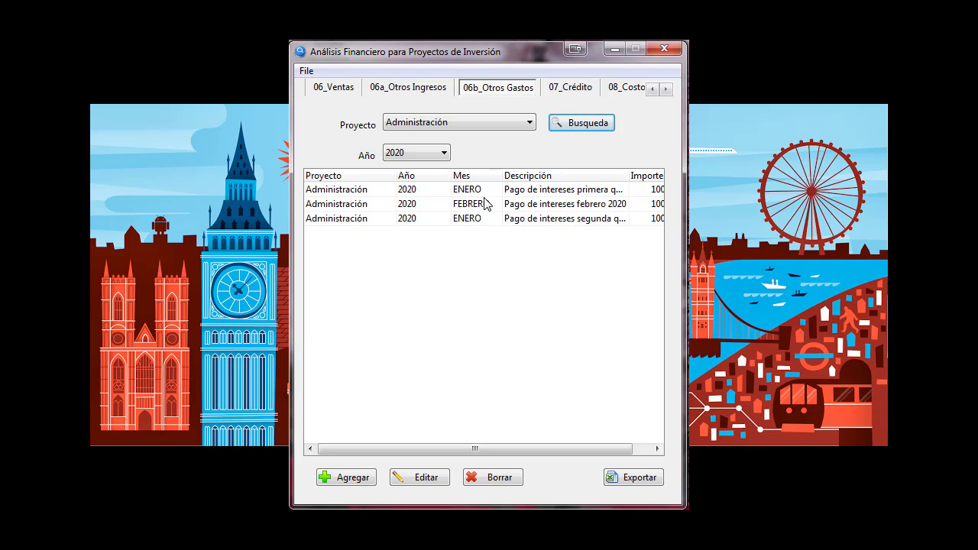
Step: Widen the Descripción column of the other-expenses list and review the Importe column
left_click(646, 449)
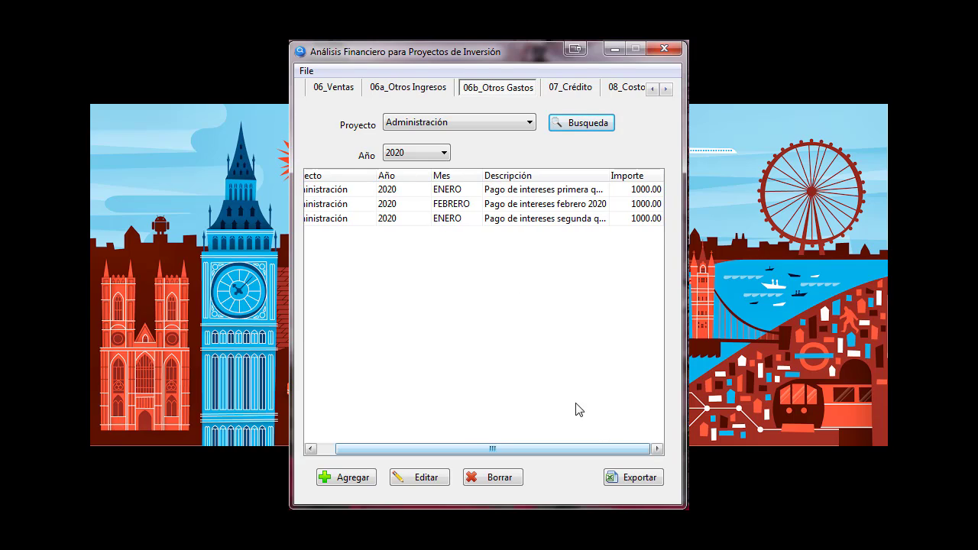
left_click_drag(609, 176, 637, 177)
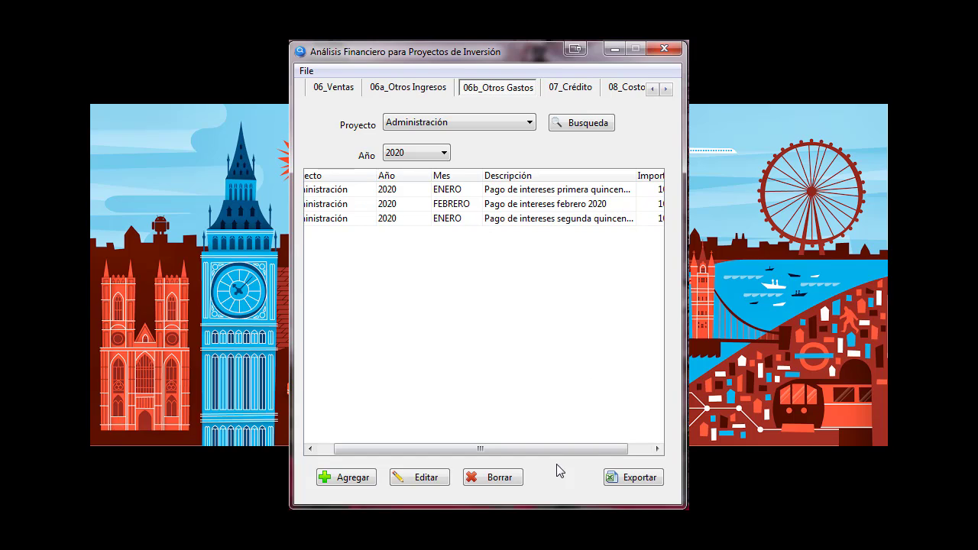
left_click_drag(531, 448, 617, 452)
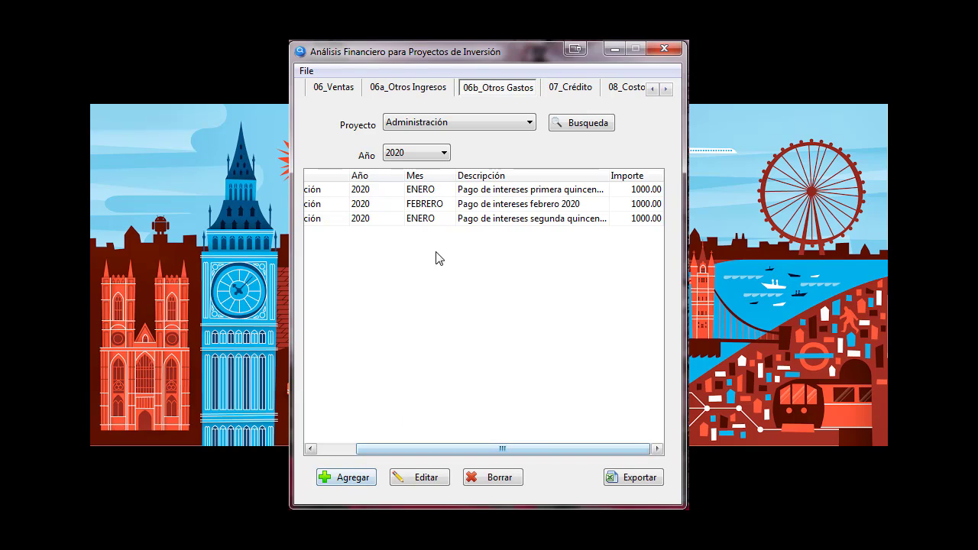
Step: Start a new other expense for the Administración project with year 2020 and month ENERO, and discard the form
left_click(340, 478)
left_click(526, 219)
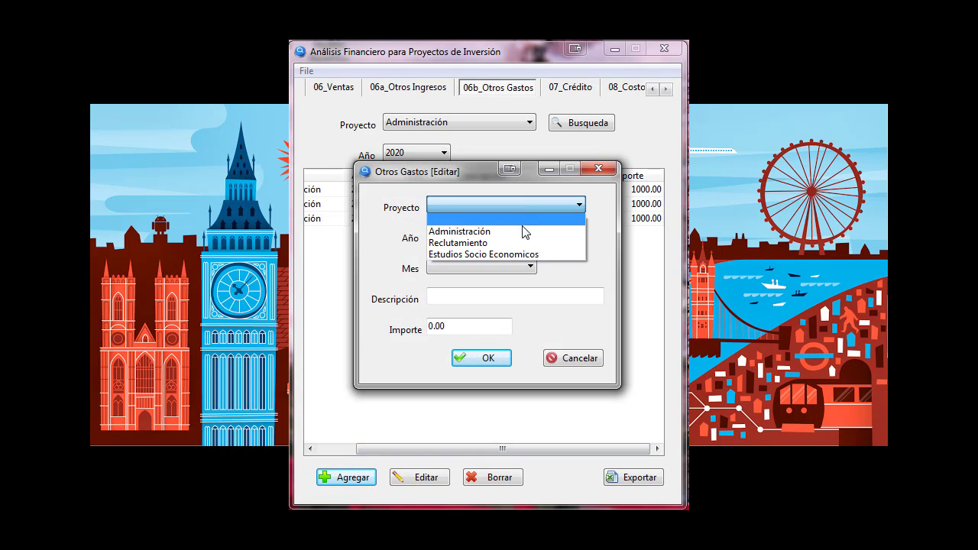
left_click(523, 228)
left_click(499, 239)
left_click(480, 254)
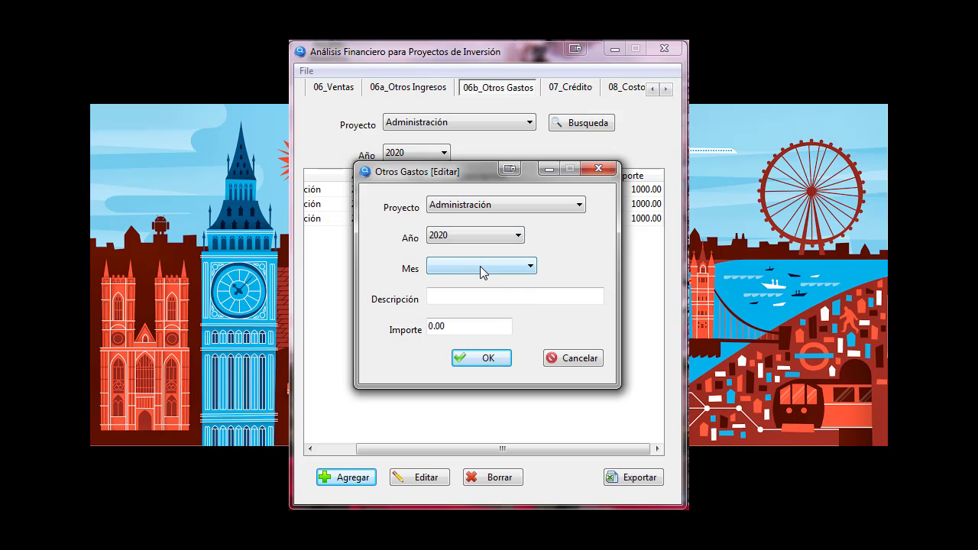
left_click(480, 266)
left_click(476, 294)
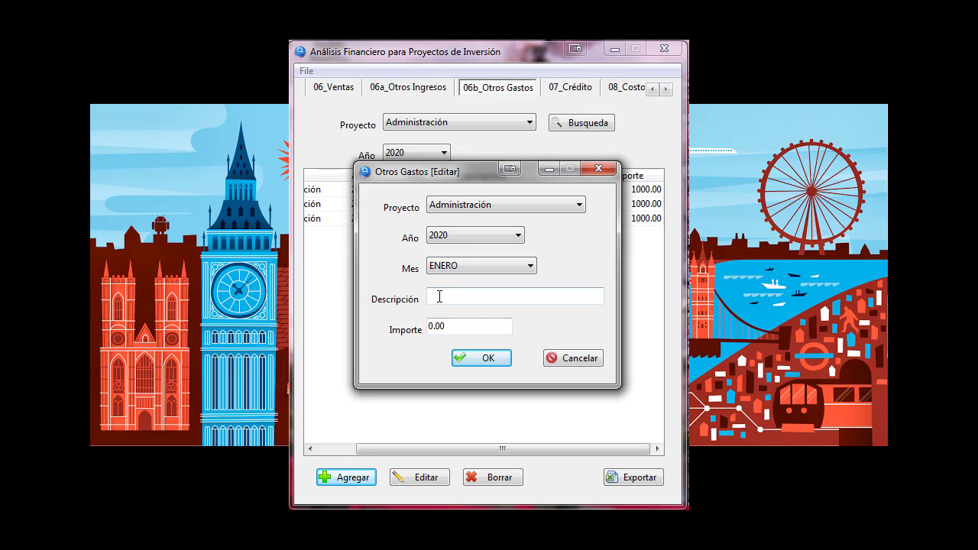
left_click(570, 360)
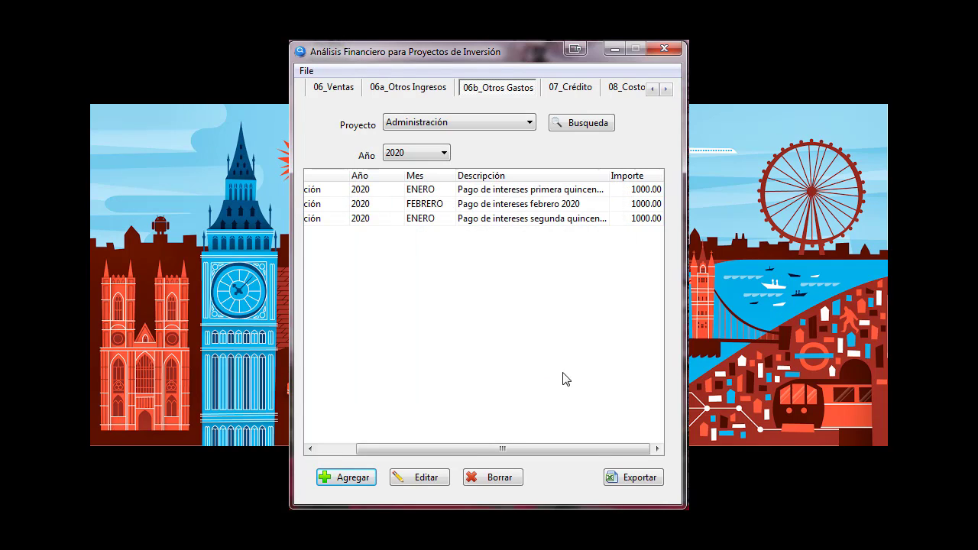
Step: Open the first-fortnight ENERO 2020 interest expense for editing, review its fields, and close the form without saving
double_click(423, 189)
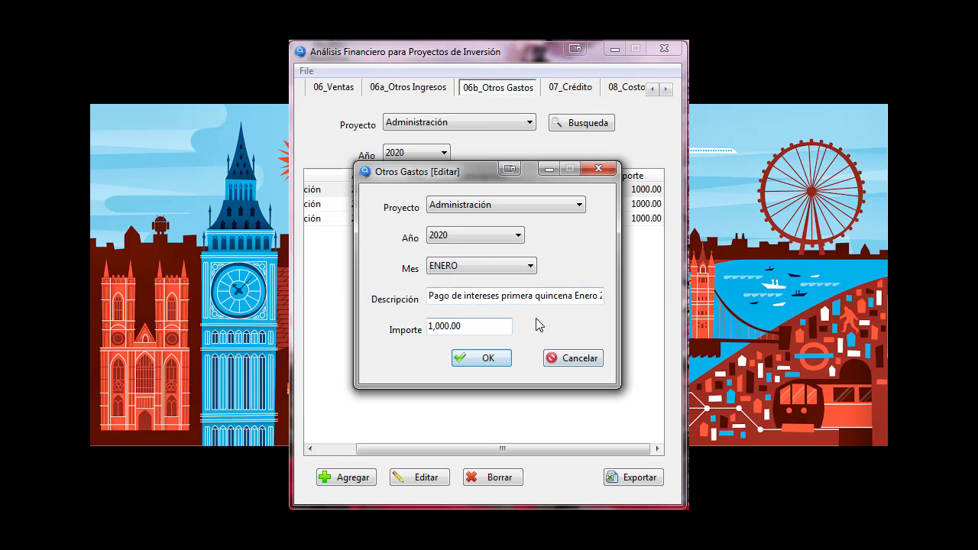
left_click(575, 359)
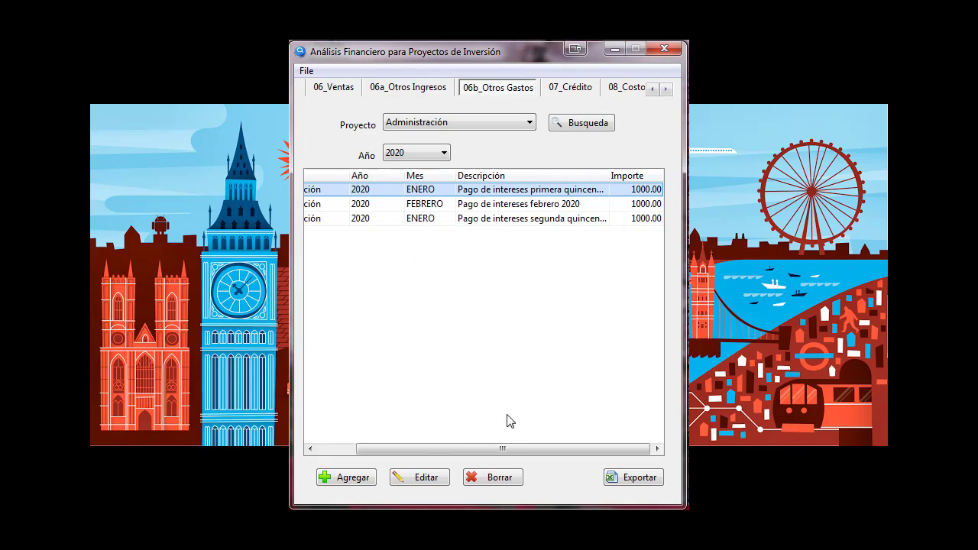
left_click(424, 480)
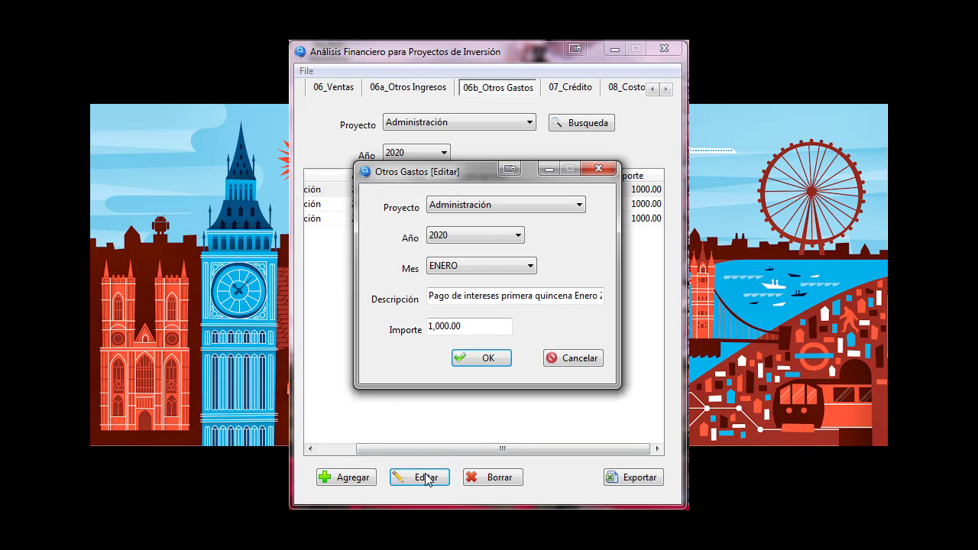
left_click(575, 360)
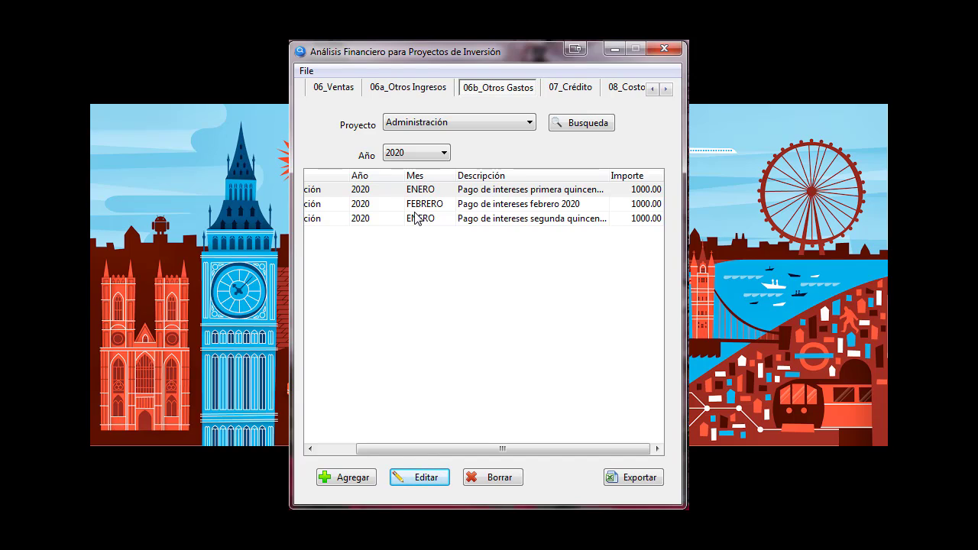
Step: In the Crédito section, slightly widen the Descripción column and narrow the Mes column of the general credit list
left_click(571, 90)
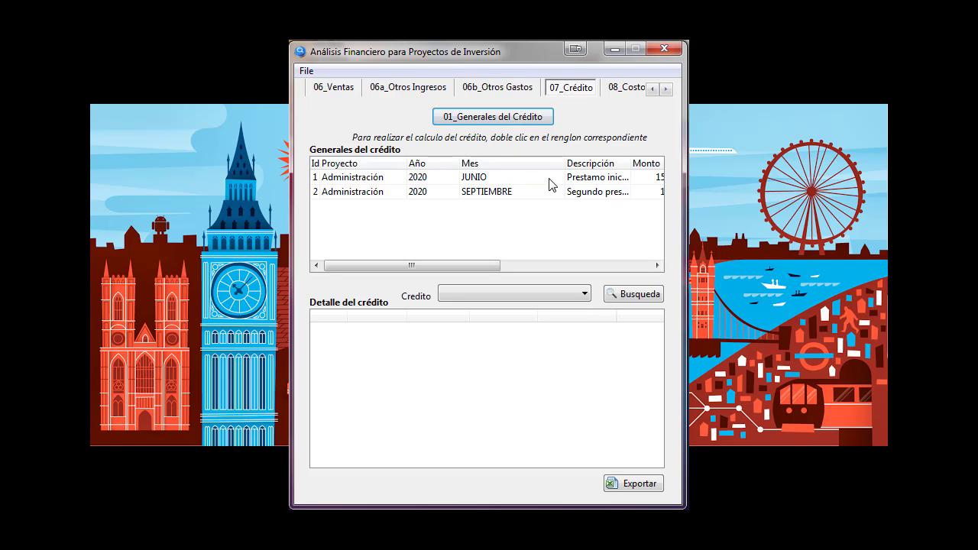
left_click_drag(632, 162, 643, 163)
left_click_drag(565, 164, 518, 166)
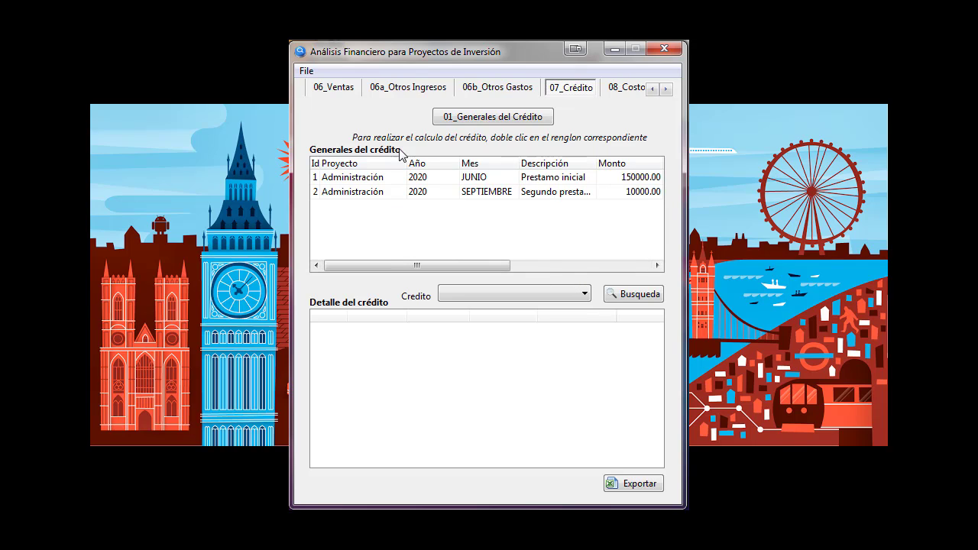
Step: Open the general credit data and narrow the Proyecto, Plazo and Número de períodos columns while reviewing the JUNIO loan
left_click(489, 120)
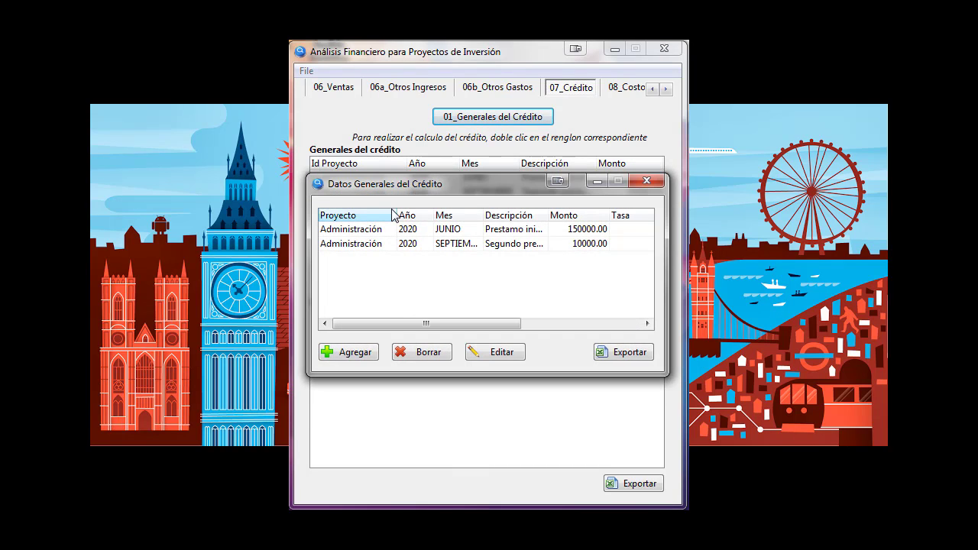
left_click_drag(395, 215, 383, 215)
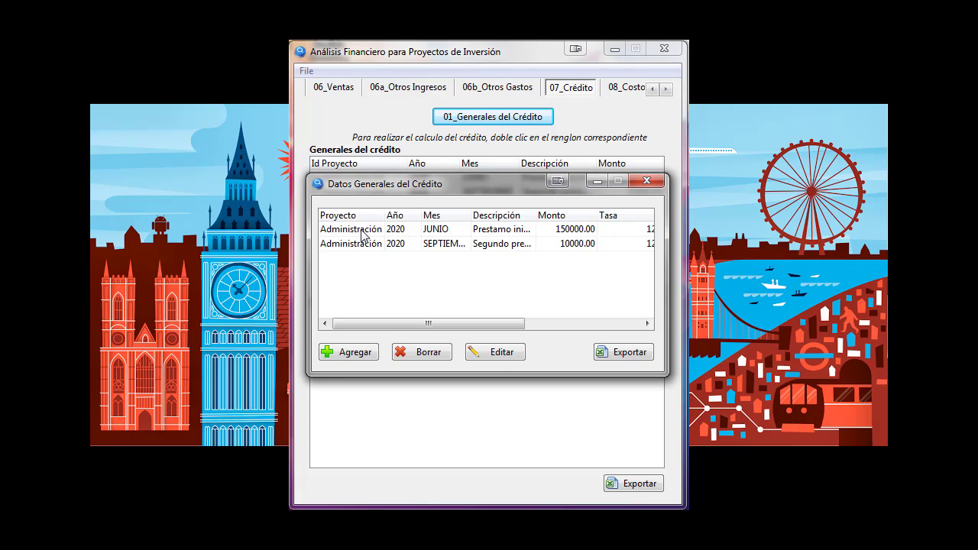
left_click(362, 233)
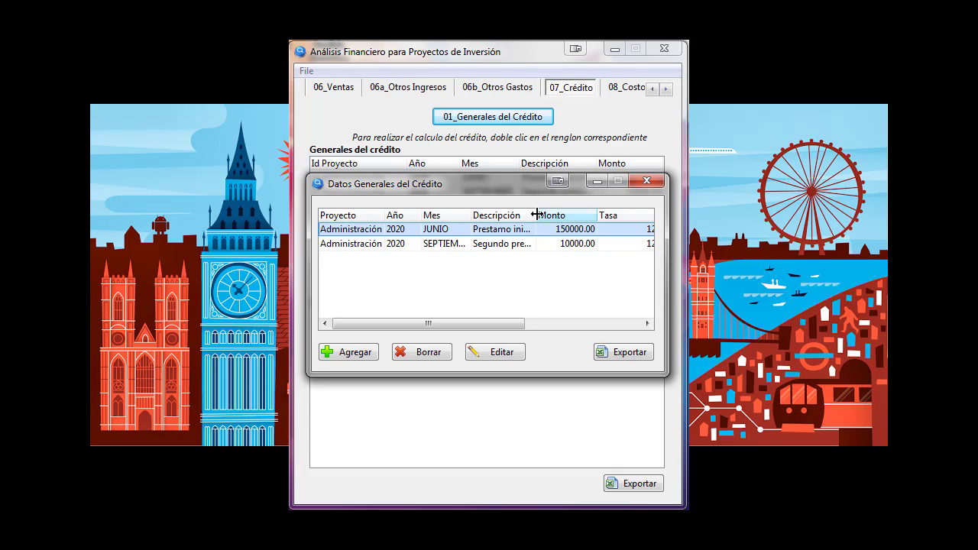
mouse_move(535, 214)
left_mouse_down()
mouse_move(604, 204)
mouse_move(603, 213)
mouse_move(531, 221)
left_mouse_up()
left_click_drag(498, 323, 580, 324)
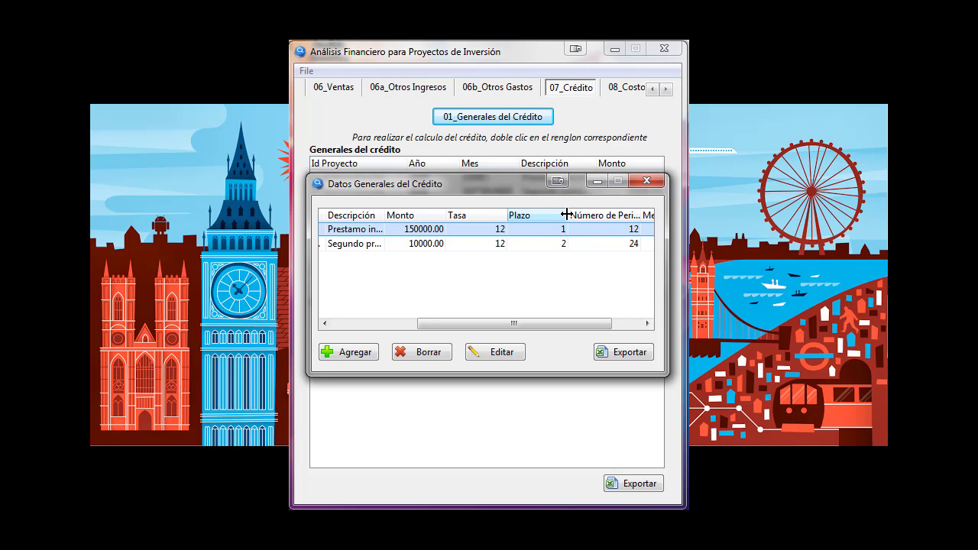
left_click_drag(569, 215, 541, 223)
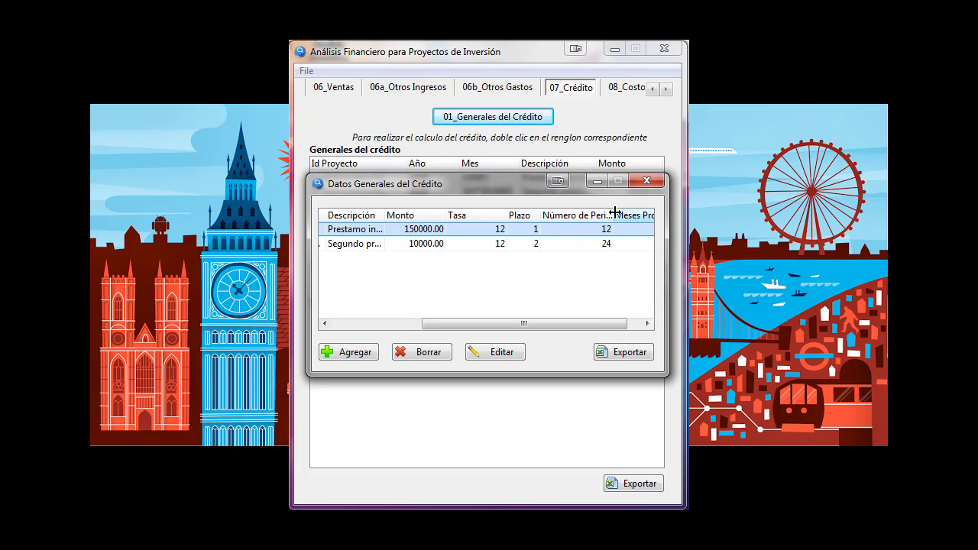
mouse_move(616, 215)
left_mouse_down()
mouse_move(554, 214)
mouse_move(598, 214)
left_mouse_up()
left_click(624, 321)
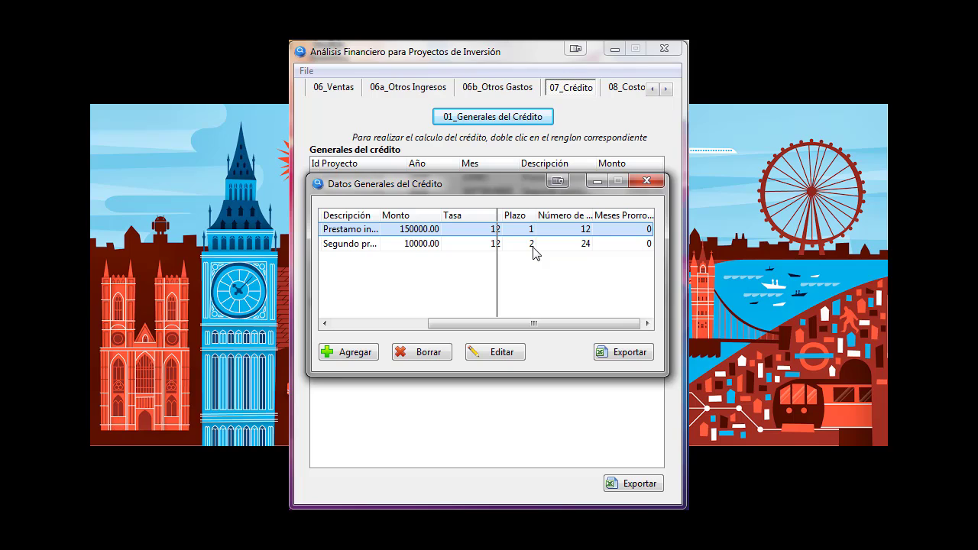
Step: Edit the Segundo prestamo 2020 credit, setting its term to 3 years and its number of periods to 36
left_click(532, 247)
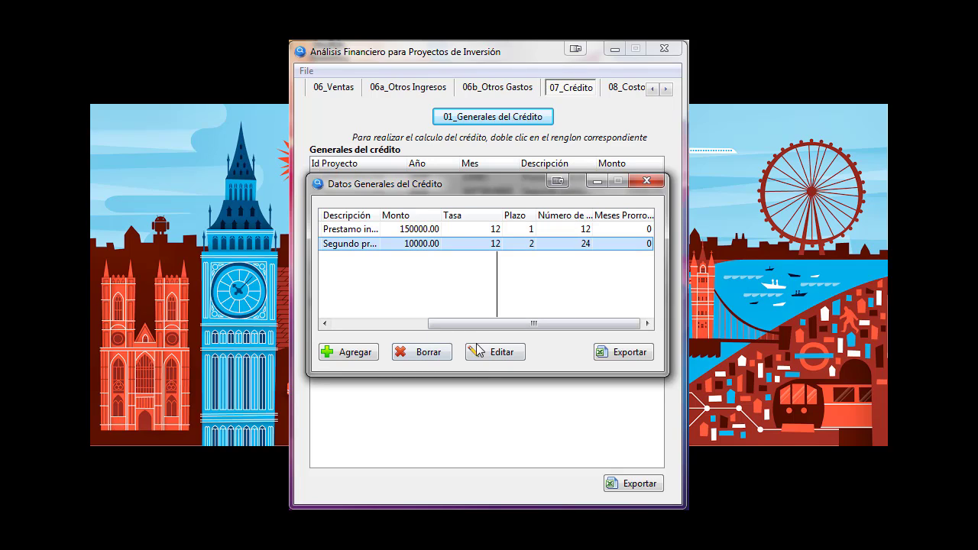
double_click(544, 289)
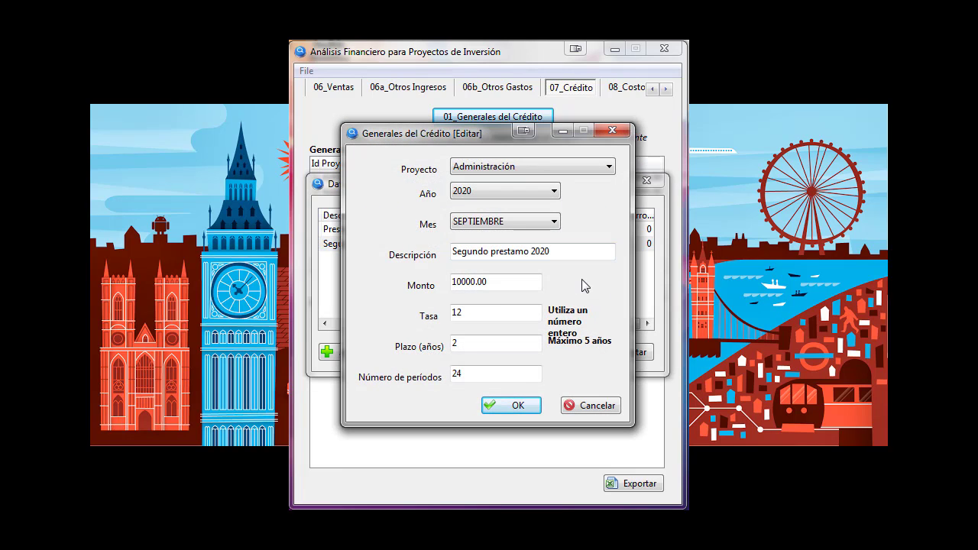
left_click_drag(465, 314, 457, 312)
left_click(482, 311)
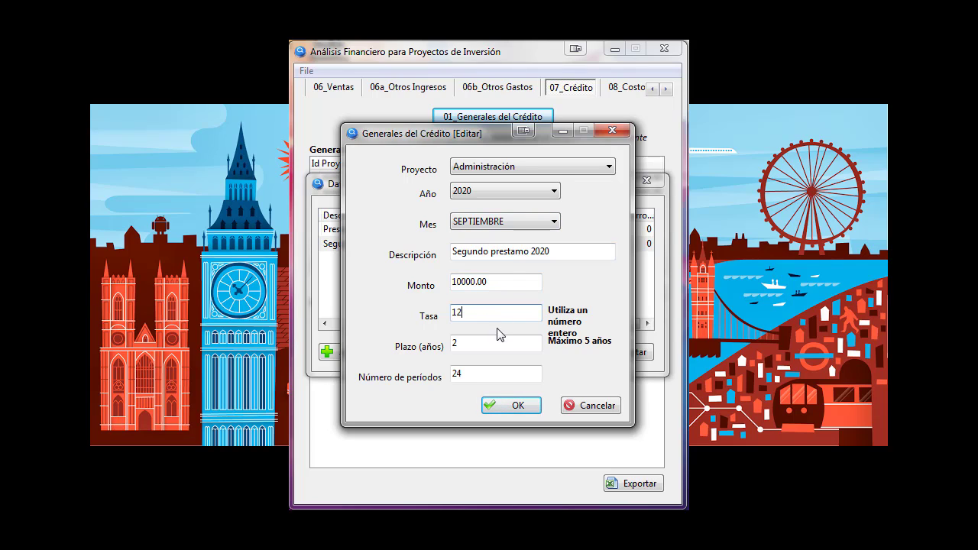
left_click(460, 344)
key("BackSpace")
type("3")
left_click(513, 374)
key("BackSpace")
key("BackSpace")
type("36")
Step: Set the credit's term to 2 years and its periods to 24, discard the form, and close the general credit data
left_click(485, 348)
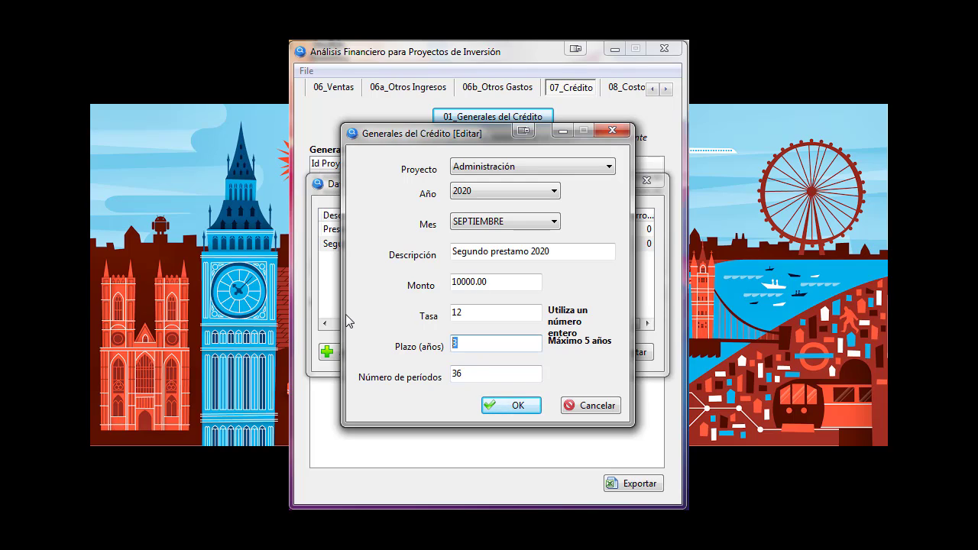
key("BackSpace")
type("2")
left_click(489, 374)
key("BackSpace")
key("BackSpace")
type("24")
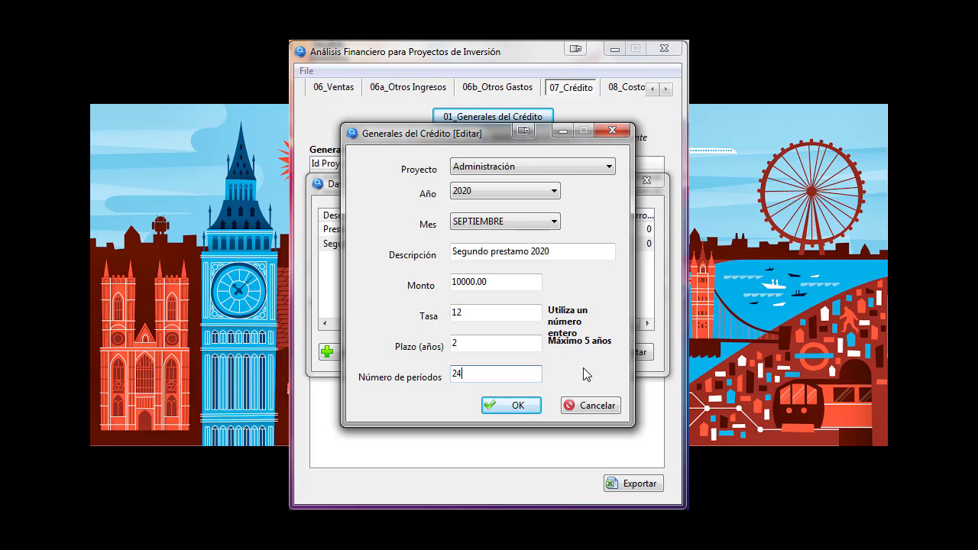
left_click(591, 406)
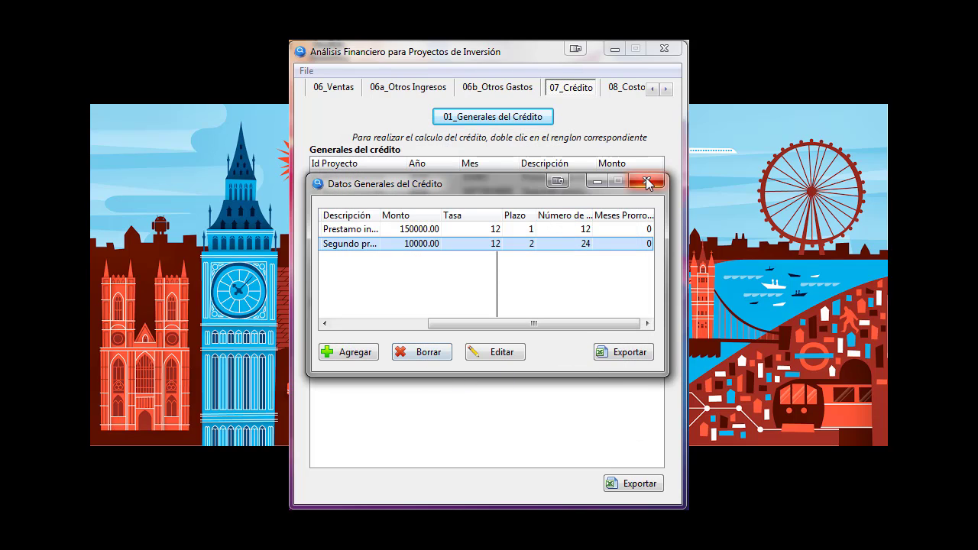
left_click(647, 180)
Step: Search the payment detail of the Prestamo inicial credit, and request its recalculation but decline it
left_click(359, 178)
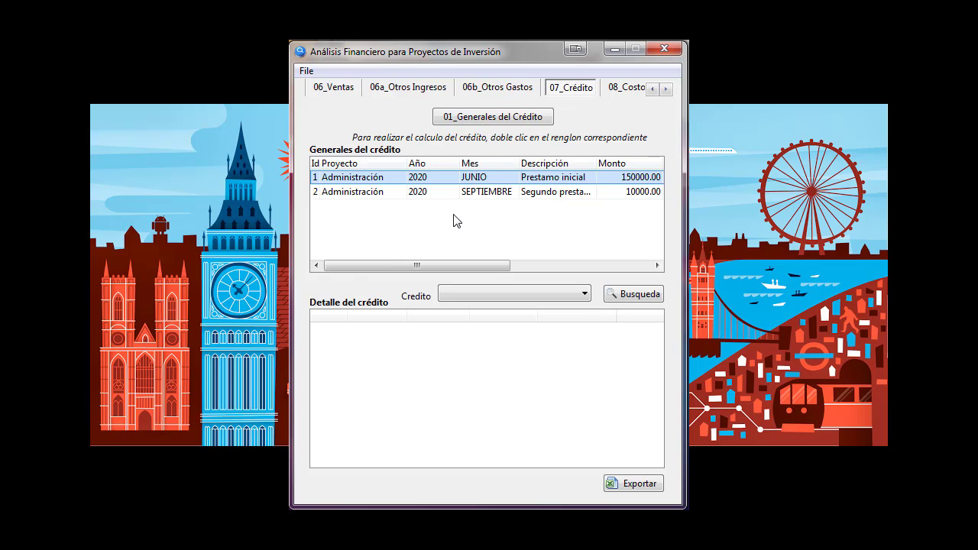
left_click(568, 298)
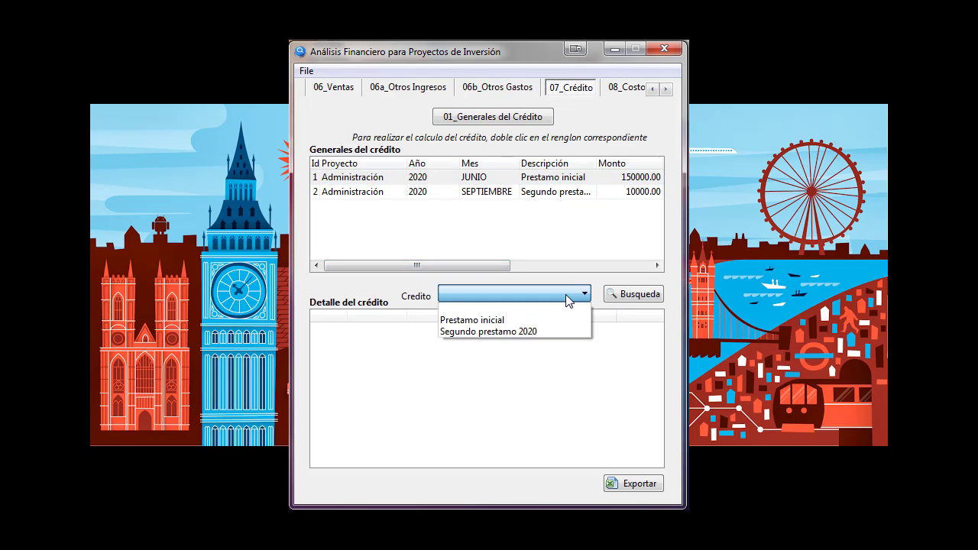
left_click(494, 320)
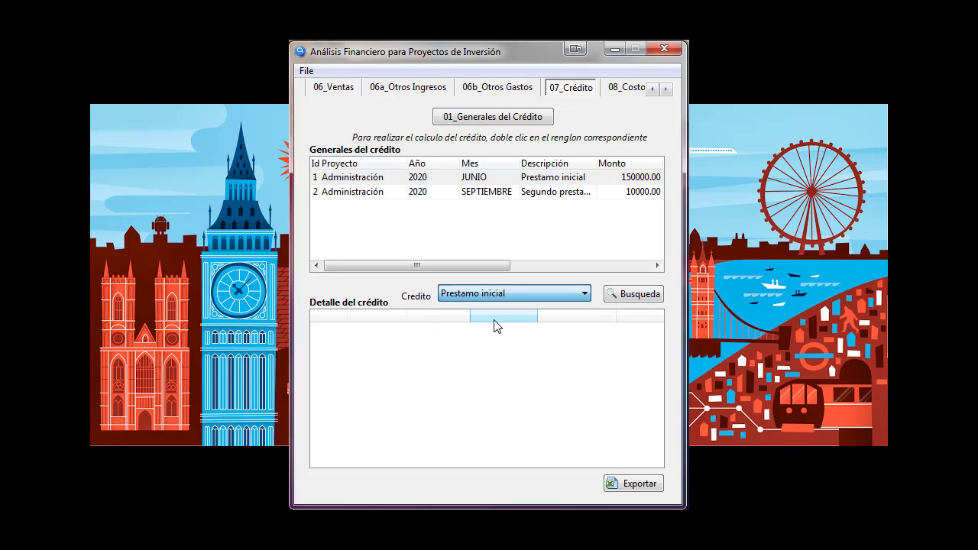
left_click(634, 298)
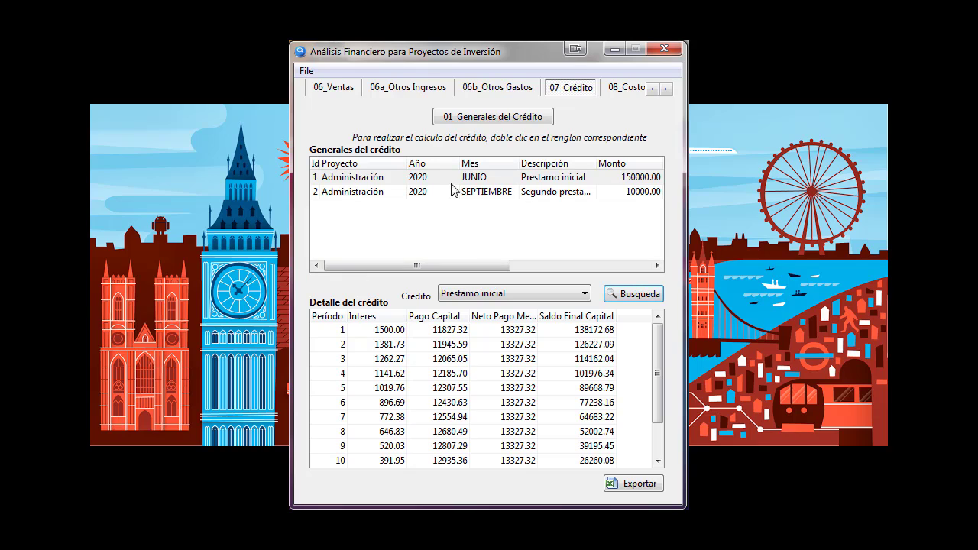
double_click(543, 178)
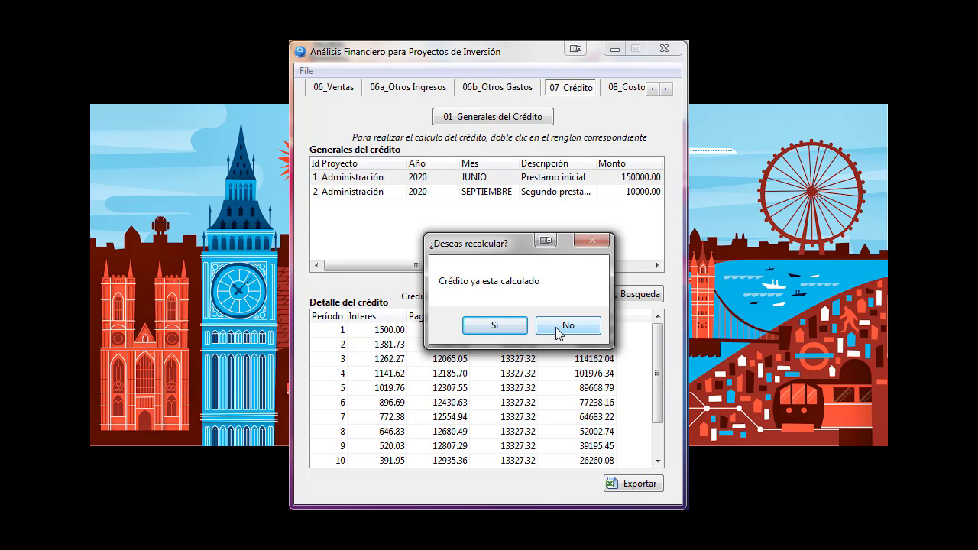
left_click(555, 327)
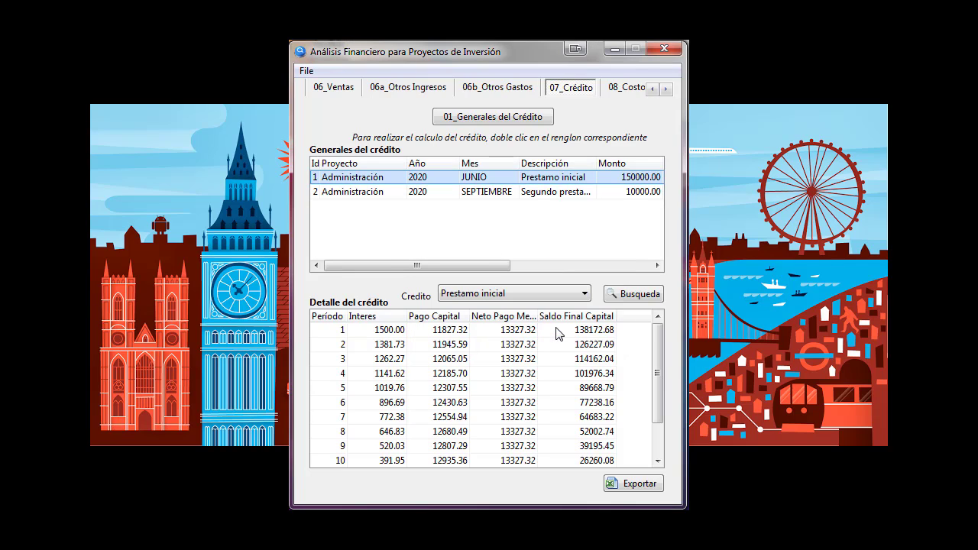
Step: Review the term and number of periods of the credits in the general credit data, and close it
left_click(502, 116)
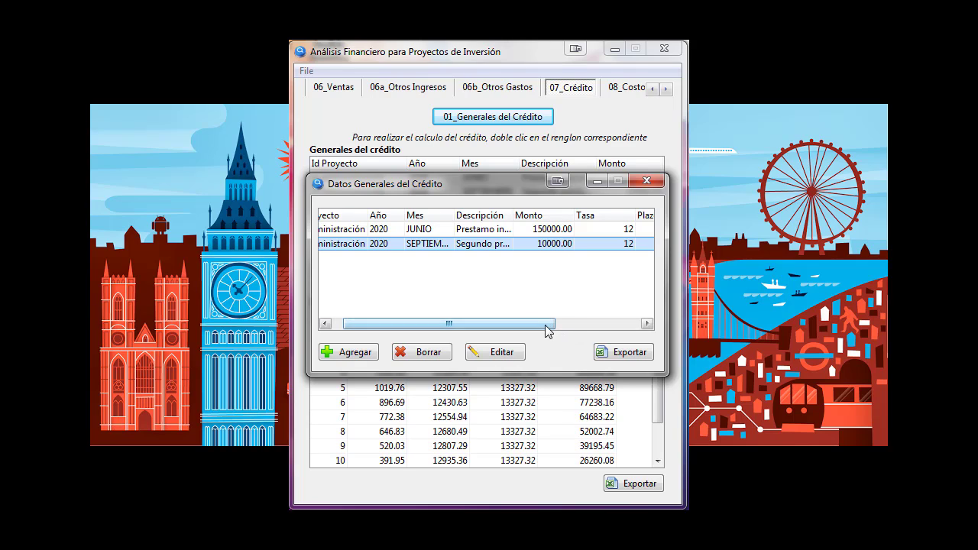
left_click_drag(546, 323, 639, 323)
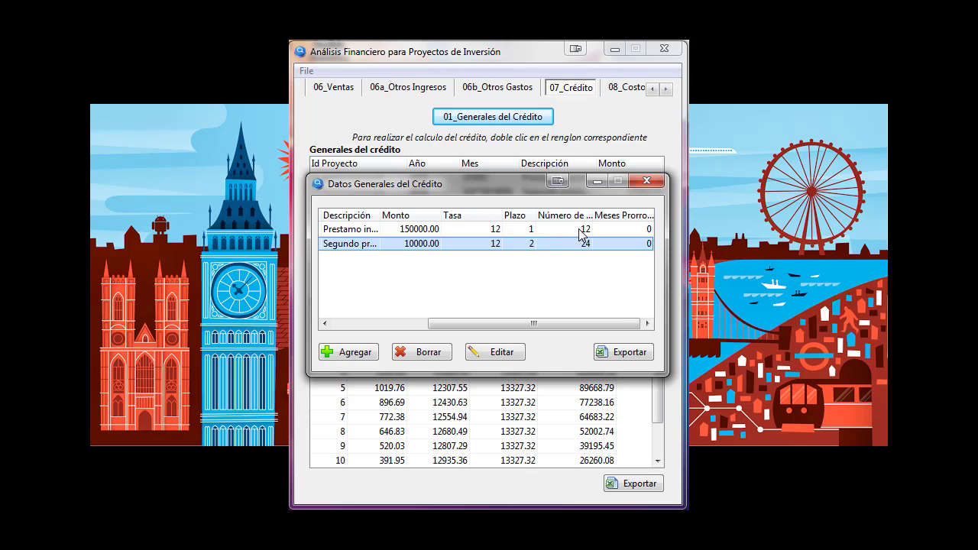
left_click(646, 181)
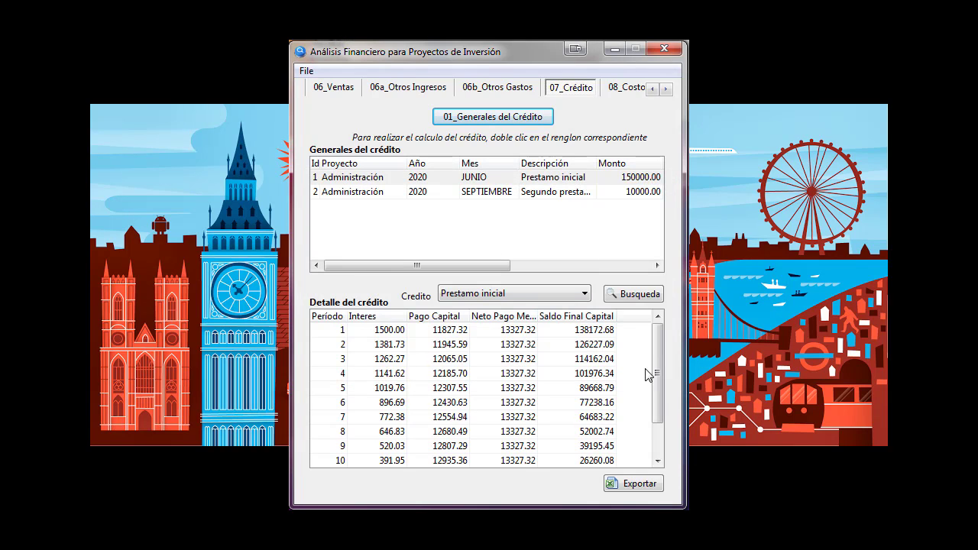
Step: Widen the Neto Pago Mensual column of the credit detail and review the payments through the last period
mouse_move(657, 352)
left_mouse_down()
mouse_move(656, 399)
mouse_move(664, 356)
left_mouse_up()
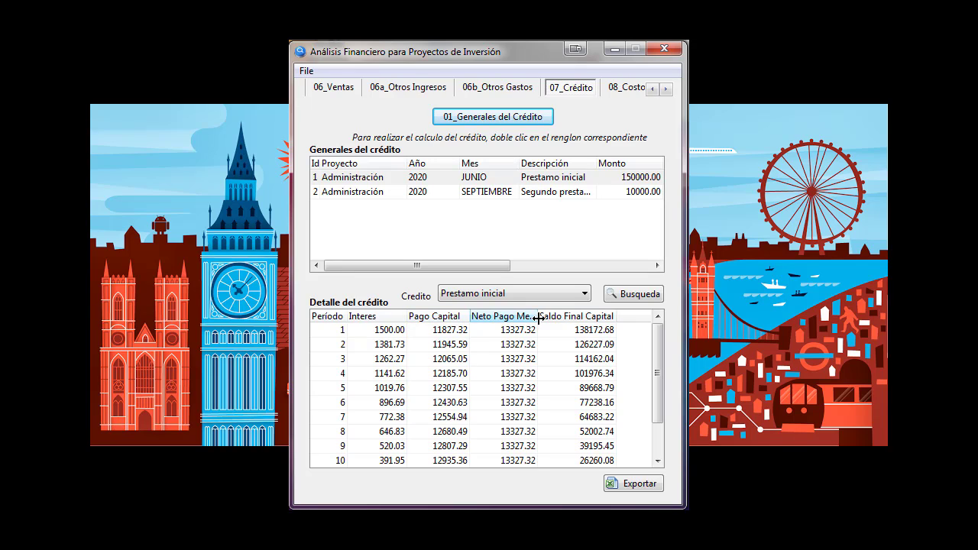
left_click_drag(538, 316, 562, 320)
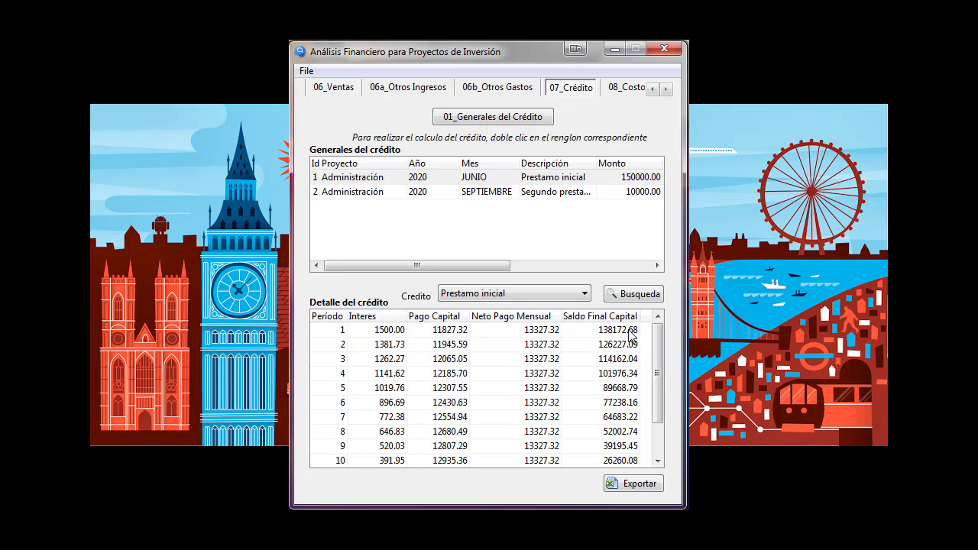
left_click_drag(657, 330, 661, 384)
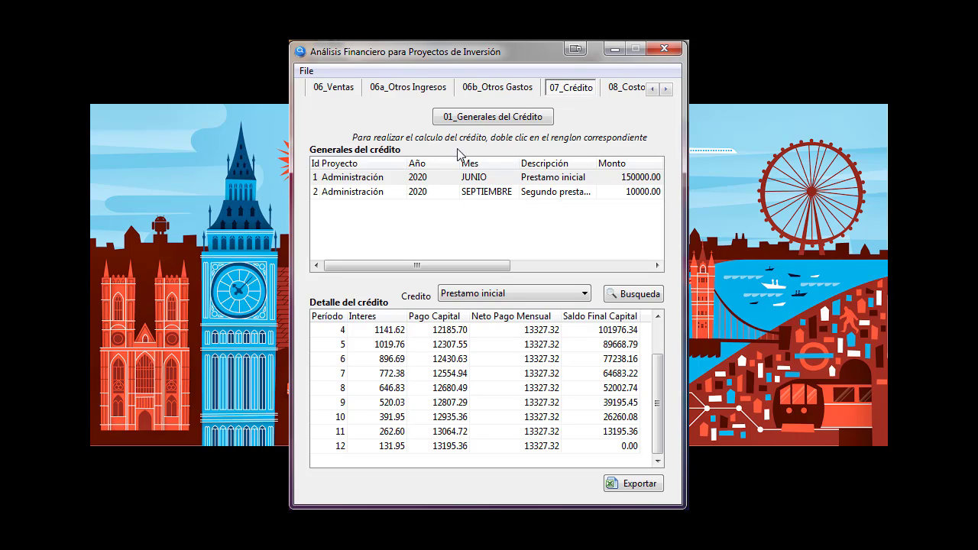
Step: From the general credit data, open the Segundo prestamo 2020 credit for review and leave its form without saving
left_click(502, 116)
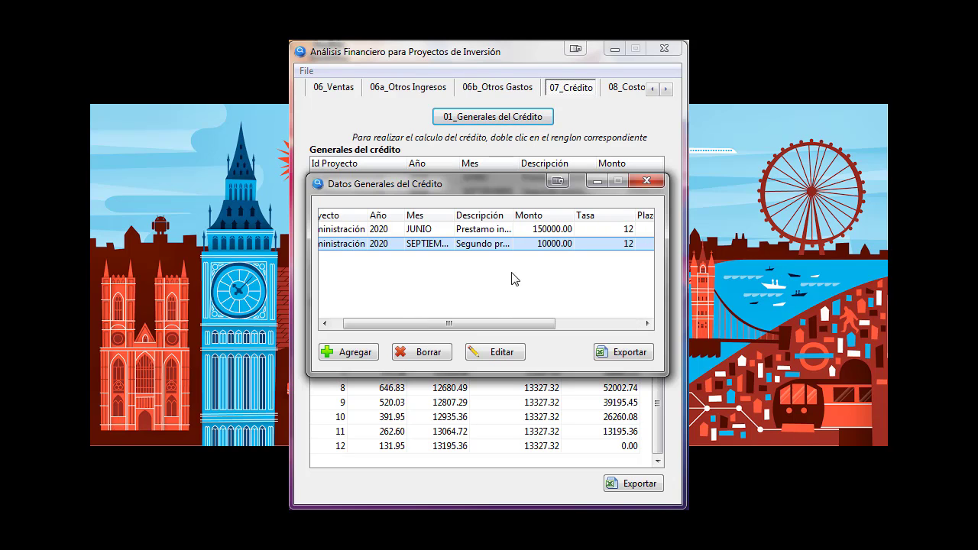
double_click(388, 246)
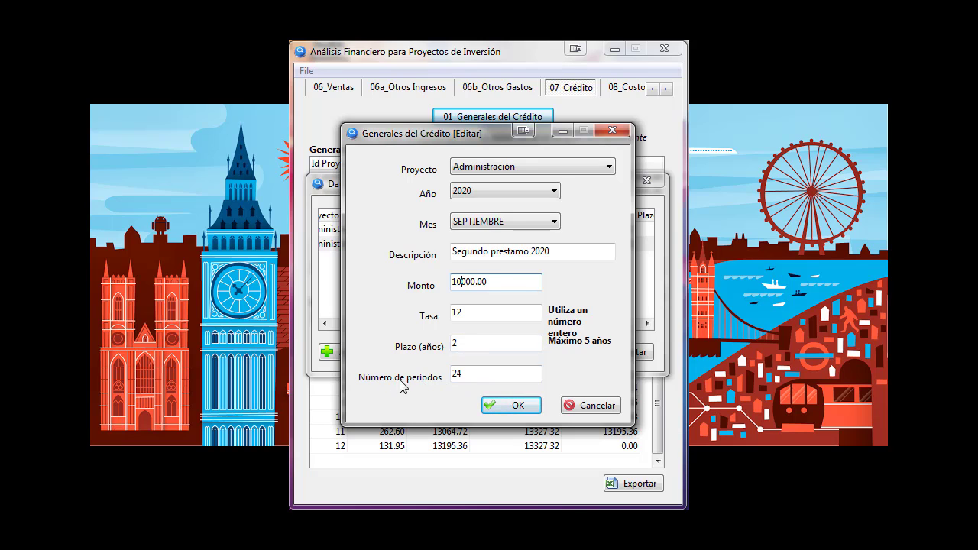
left_click(583, 405)
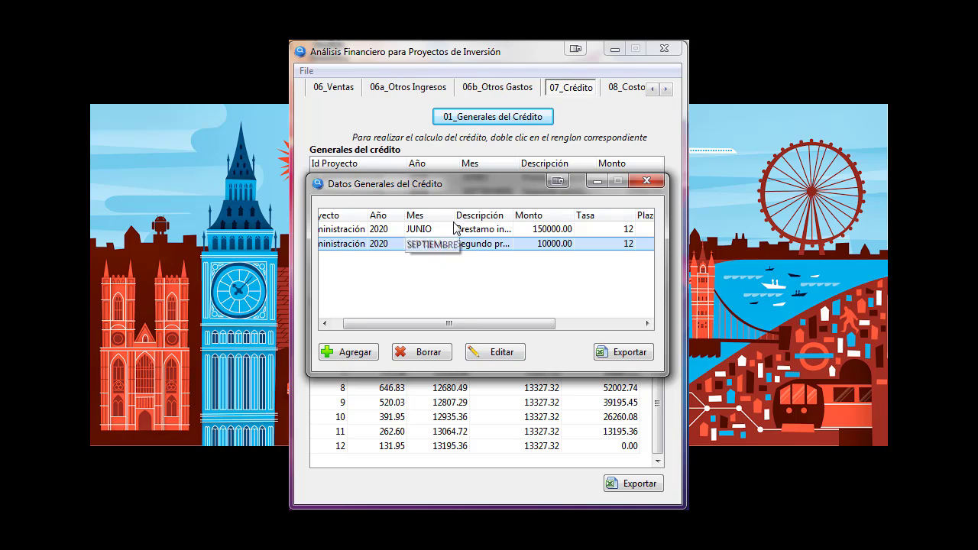
Step: Widen the Mes and Año columns of the general credit data list, and close its window
left_click_drag(454, 214, 476, 215)
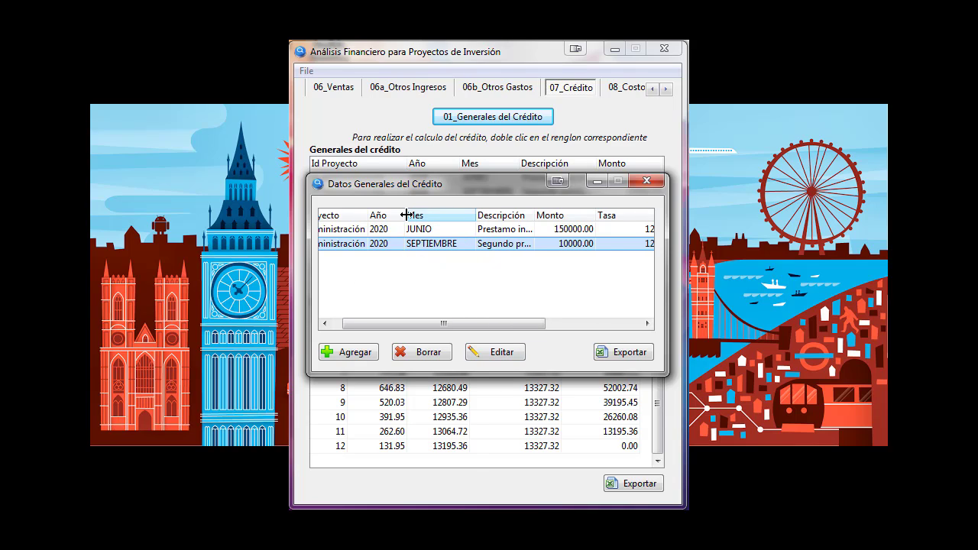
left_click_drag(406, 215, 421, 215)
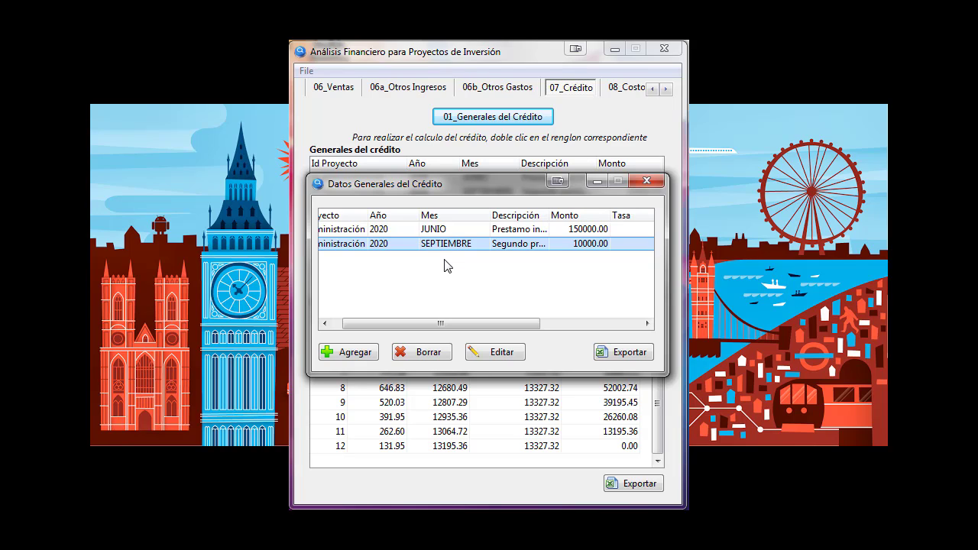
left_click(647, 181)
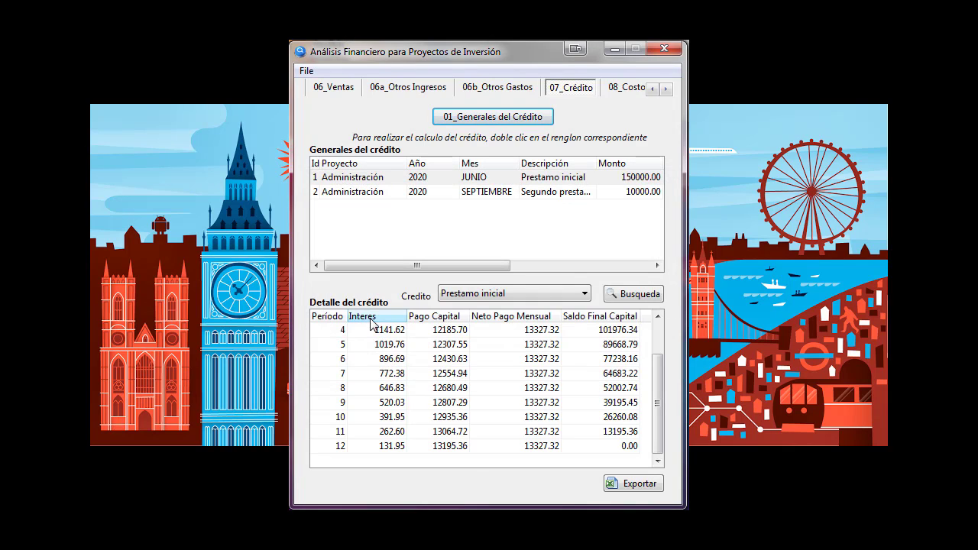